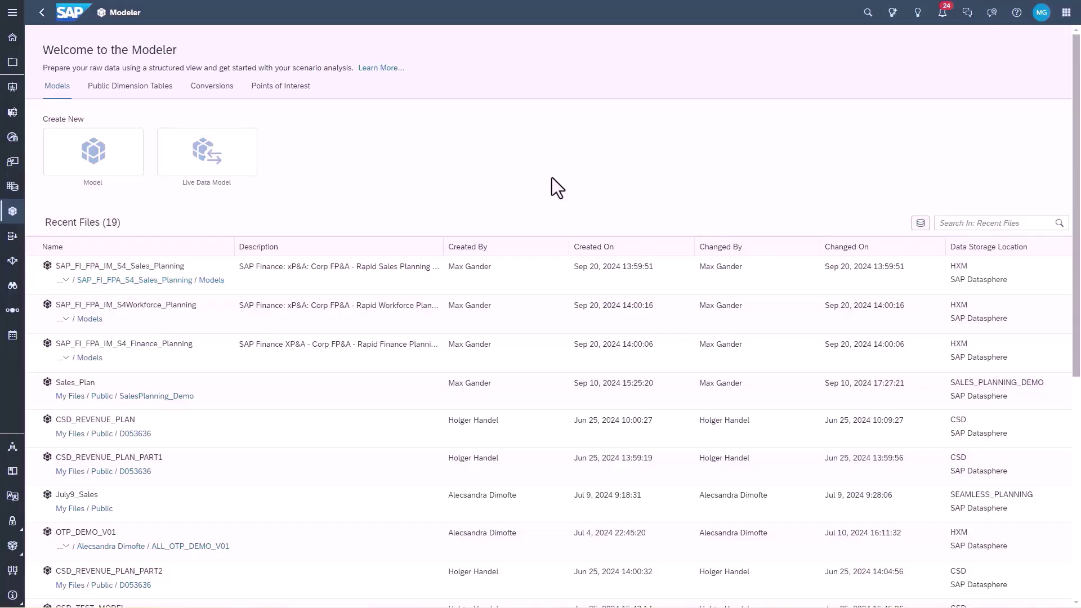
# Start a new model stored in SAP Datasphere's Sales_Planning_Demo space
pyautogui.click(93, 154)
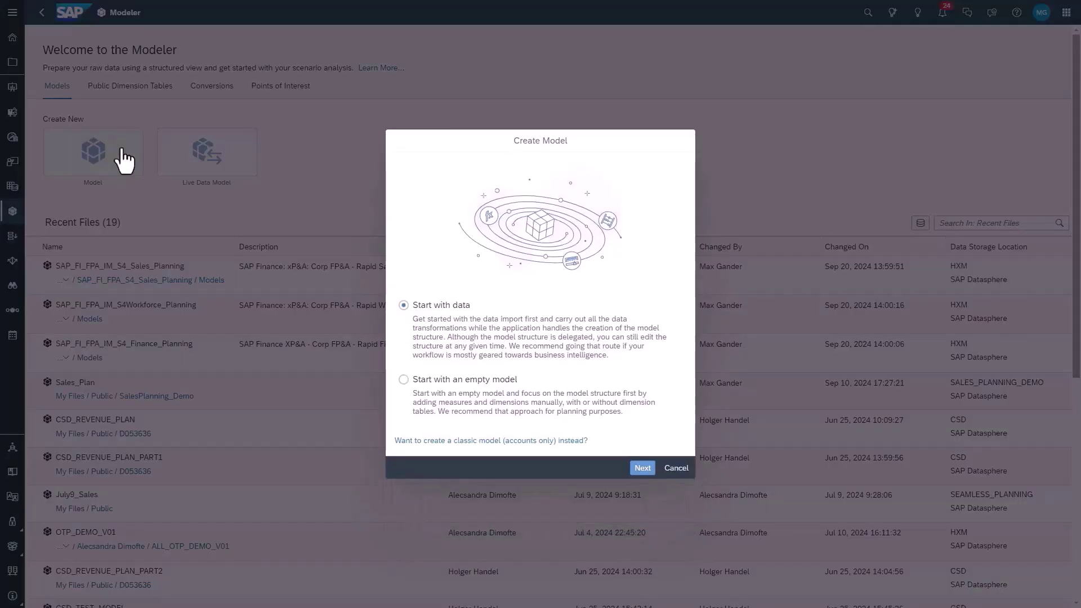
pyautogui.click(643, 473)
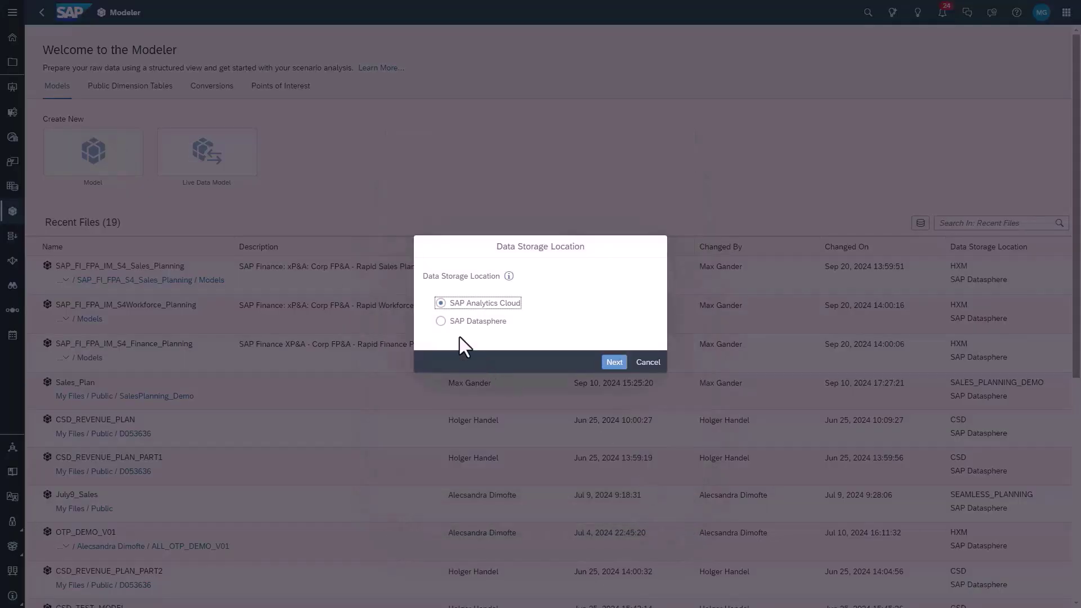
pyautogui.click(458, 322)
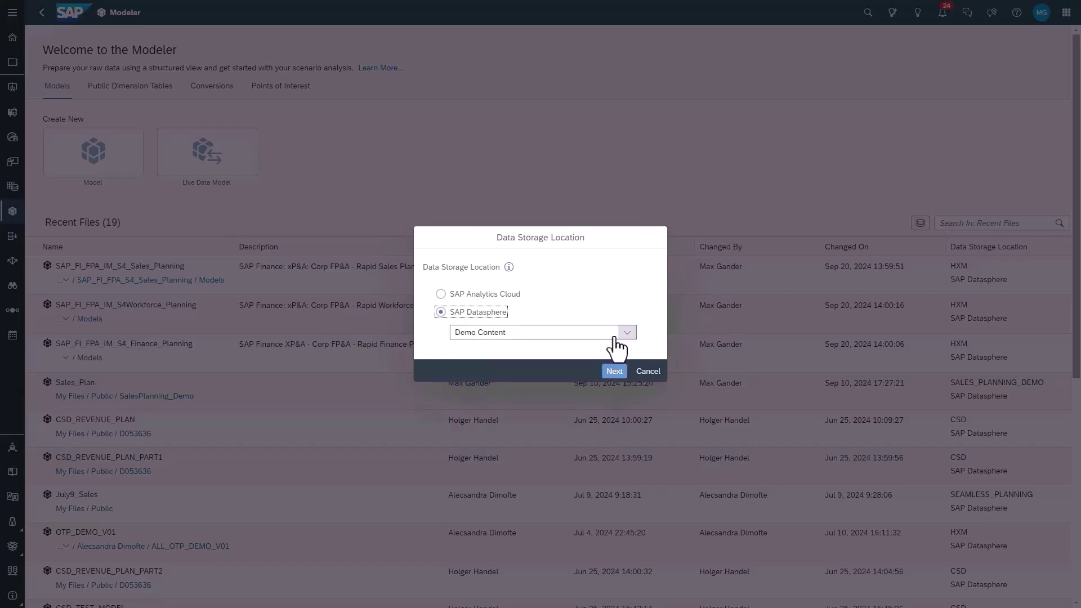
pyautogui.click(621, 334)
pyautogui.click(532, 404)
pyautogui.click(615, 372)
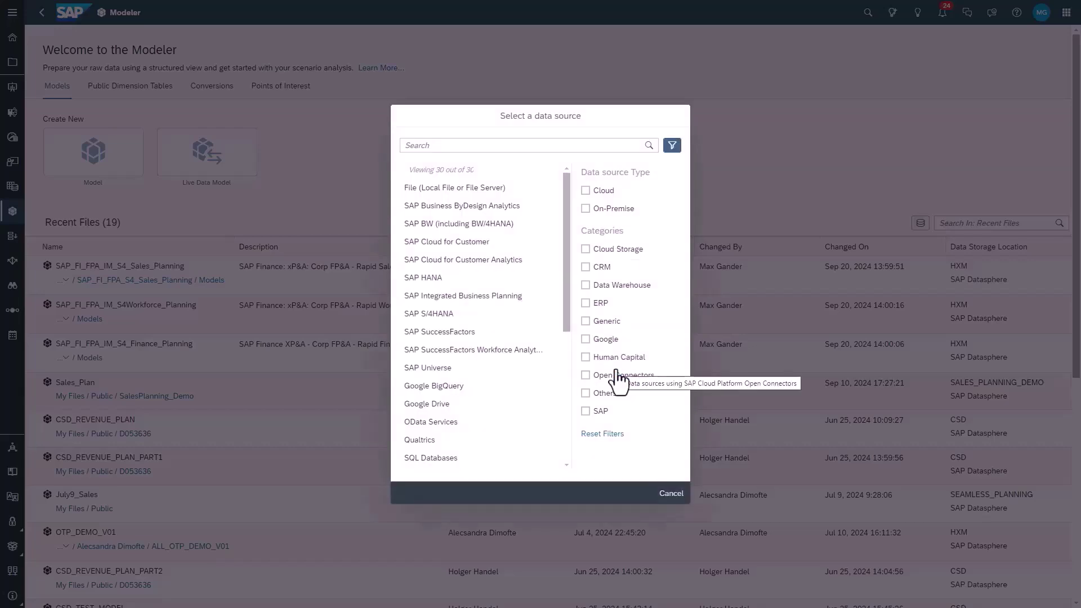
# Choose the local file PLAN_SALES_DATA_TOTAL.csv as the model's data source
pyautogui.click(454, 191)
pyautogui.click(432, 322)
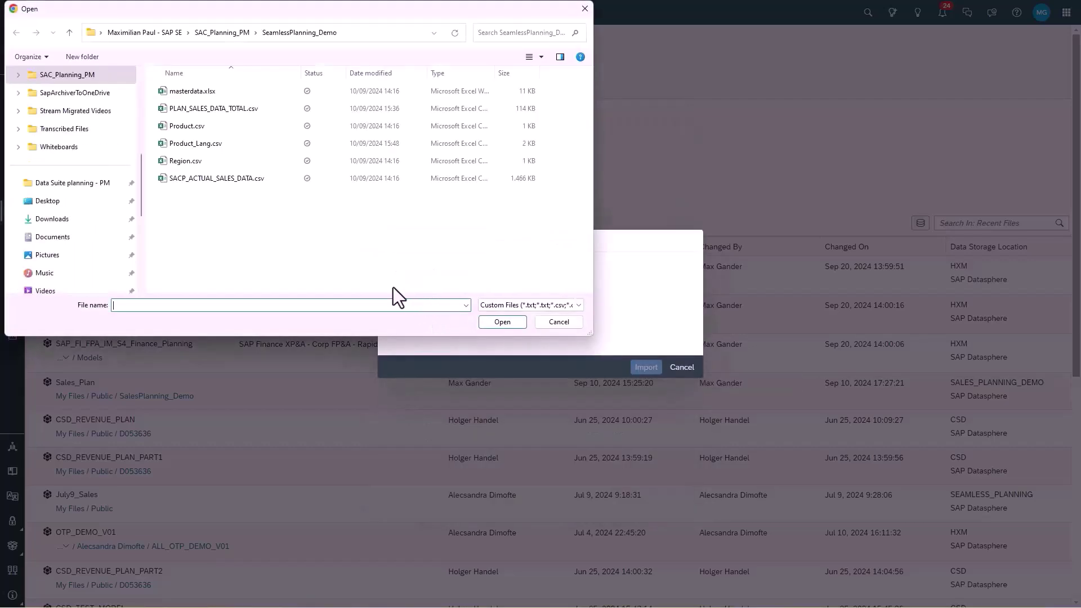
pyautogui.click(241, 115)
pyautogui.click(517, 325)
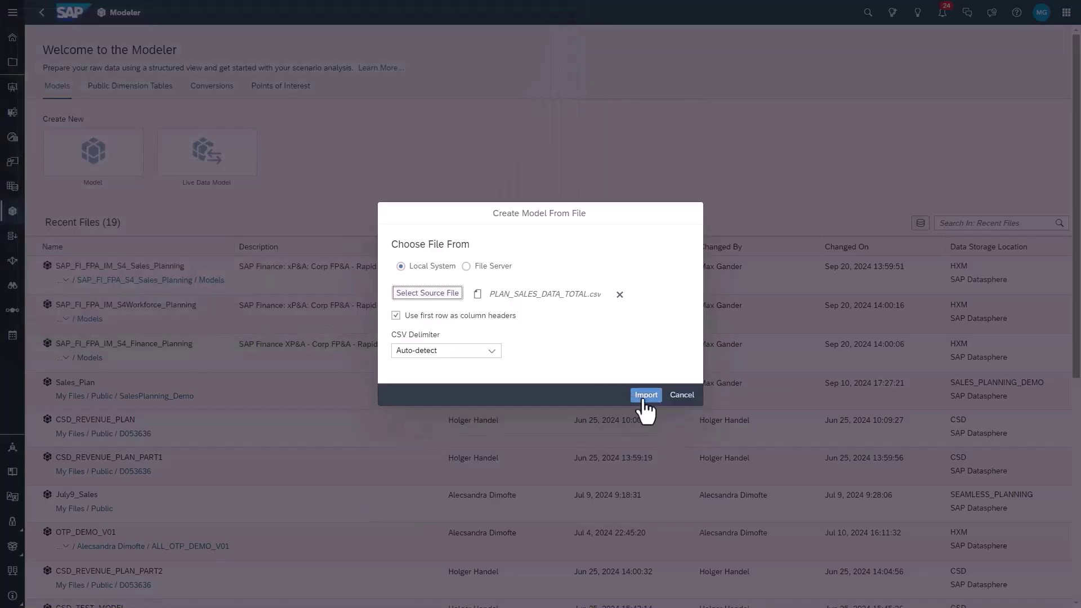
# Import the file and expose the model's fact table to Datasphere as T_Sales_Plan
pyautogui.click(644, 393)
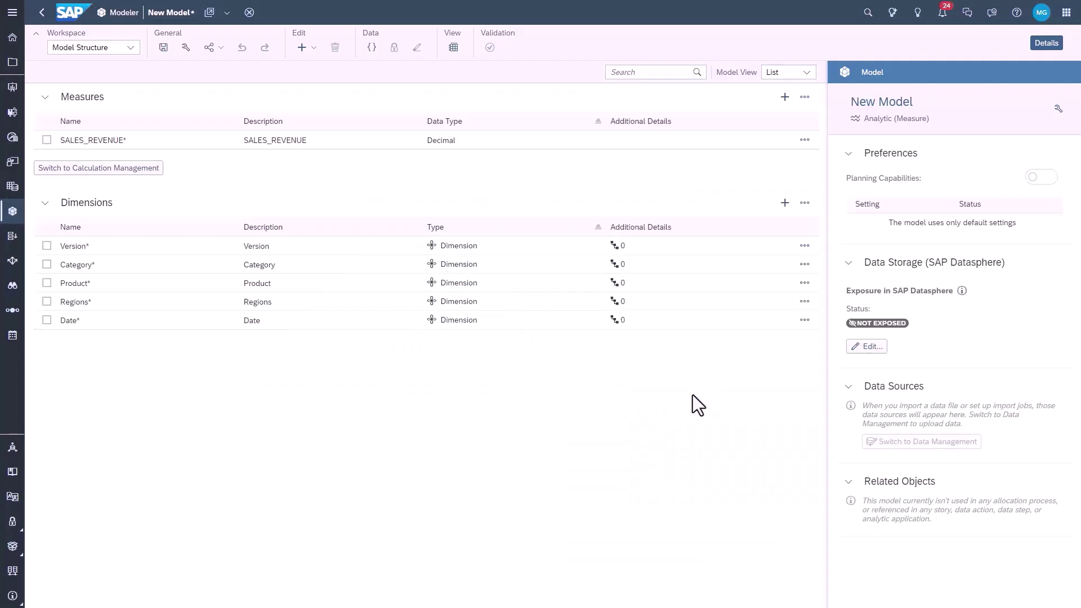
pyautogui.click(867, 346)
pyautogui.moveTo(479, 303); pyautogui.dragTo(404, 304)
pyautogui.write('T_Sales_Plan')
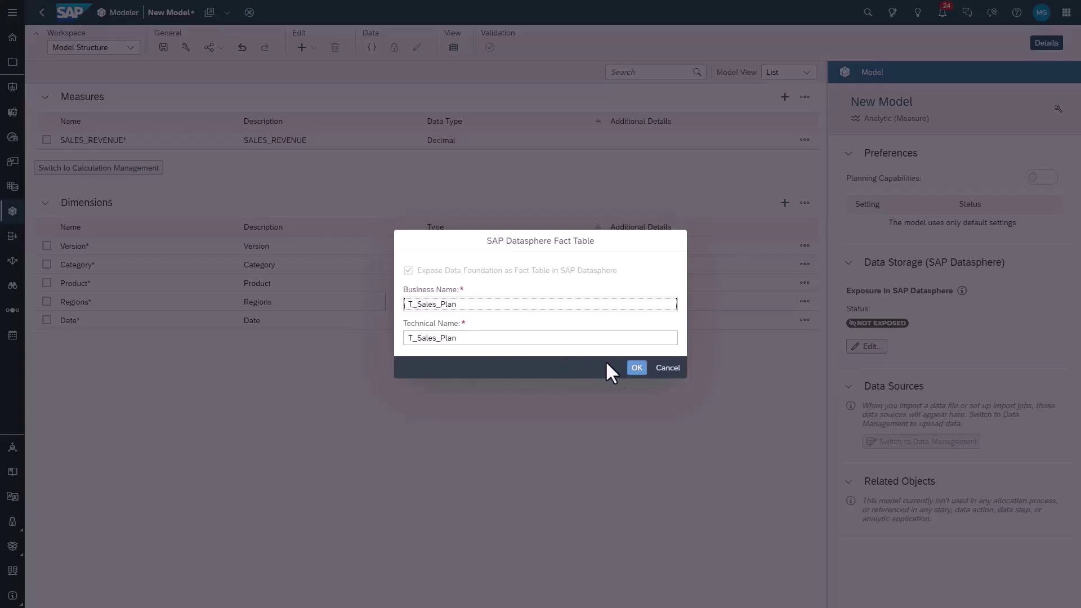
pyautogui.click(637, 370)
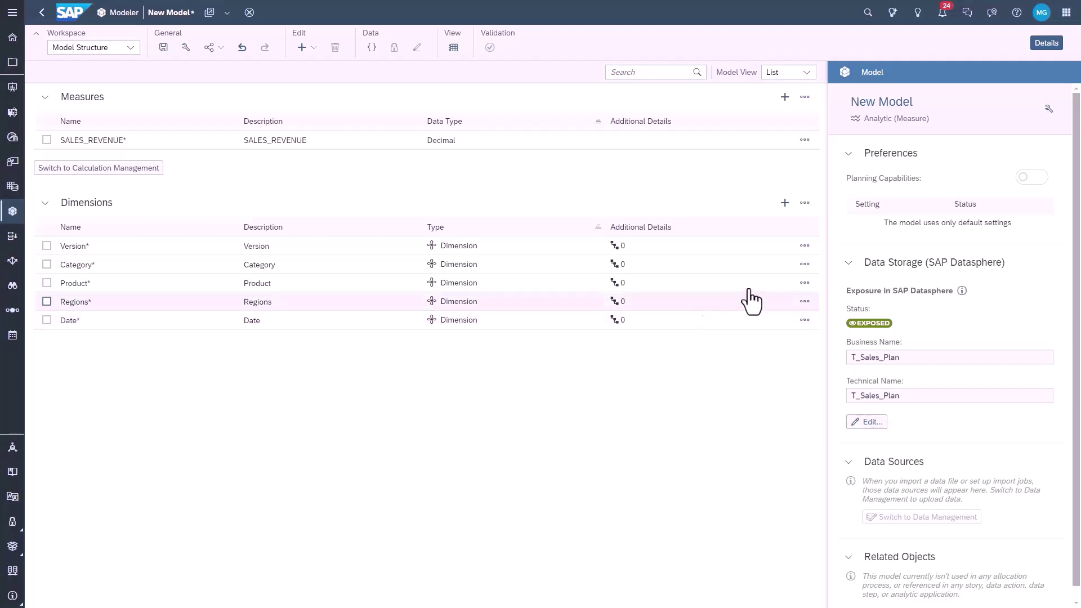
# Generate a public dimension table for the Product dimension
pyautogui.click(805, 283)
pyautogui.click(827, 318)
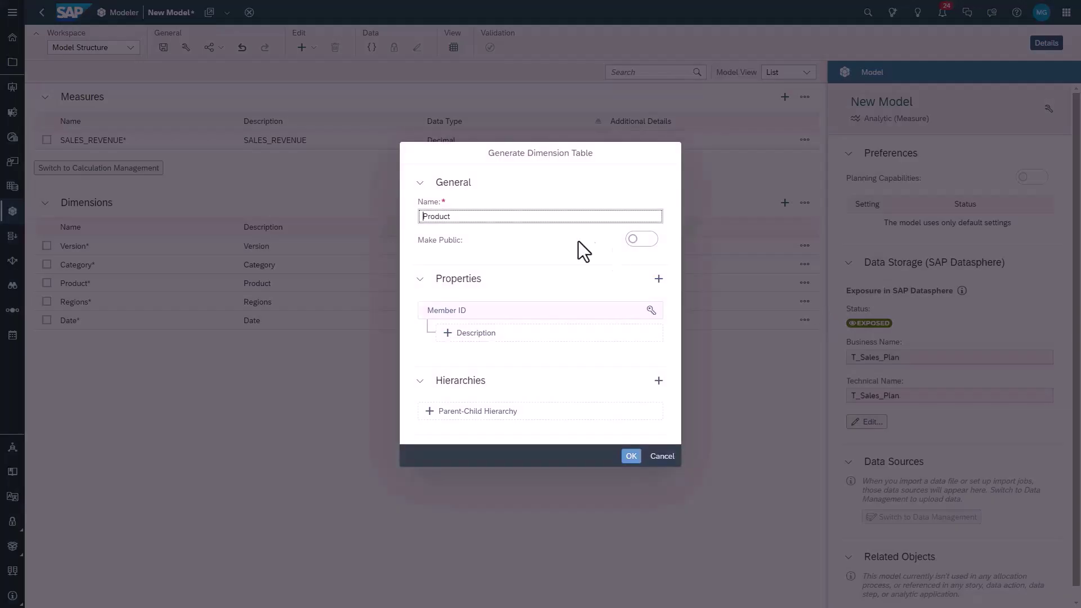
pyautogui.click(642, 239)
# Confirm the Product dimension table and create a Demo product under Cross
pyautogui.click(629, 454)
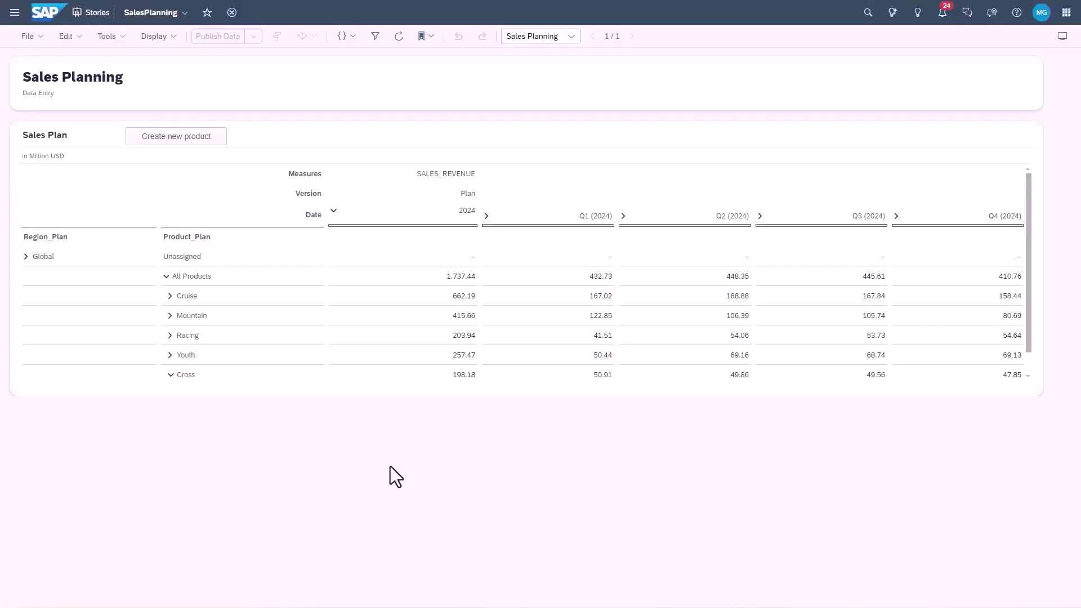
pyautogui.click(173, 140)
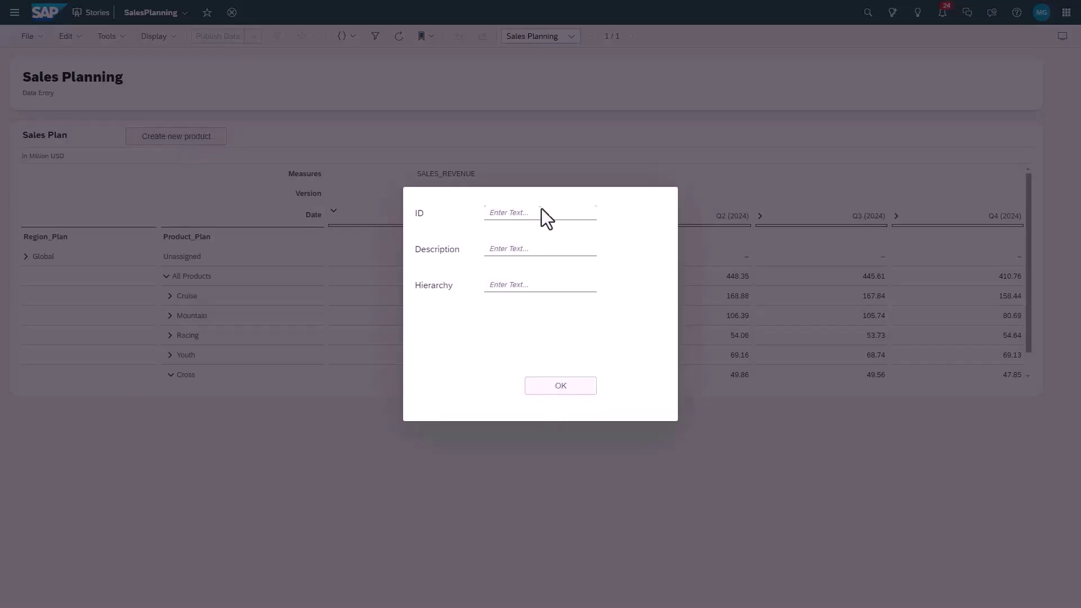
pyautogui.write('Demo')
pyautogui.click(522, 283)
pyautogui.write('3')
pyautogui.click(561, 388)
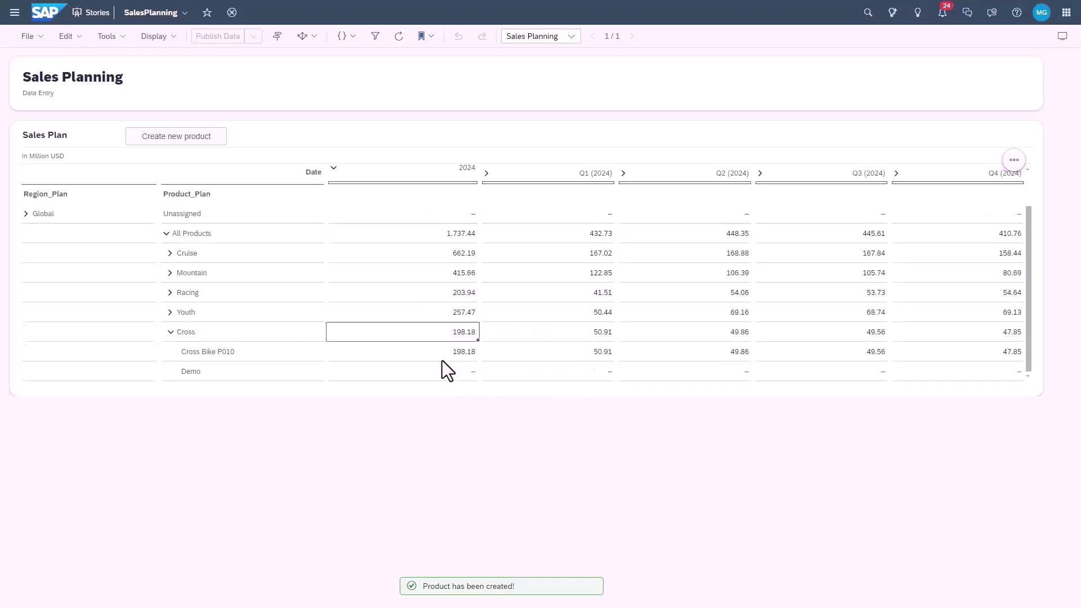
pyautogui.click(444, 368)
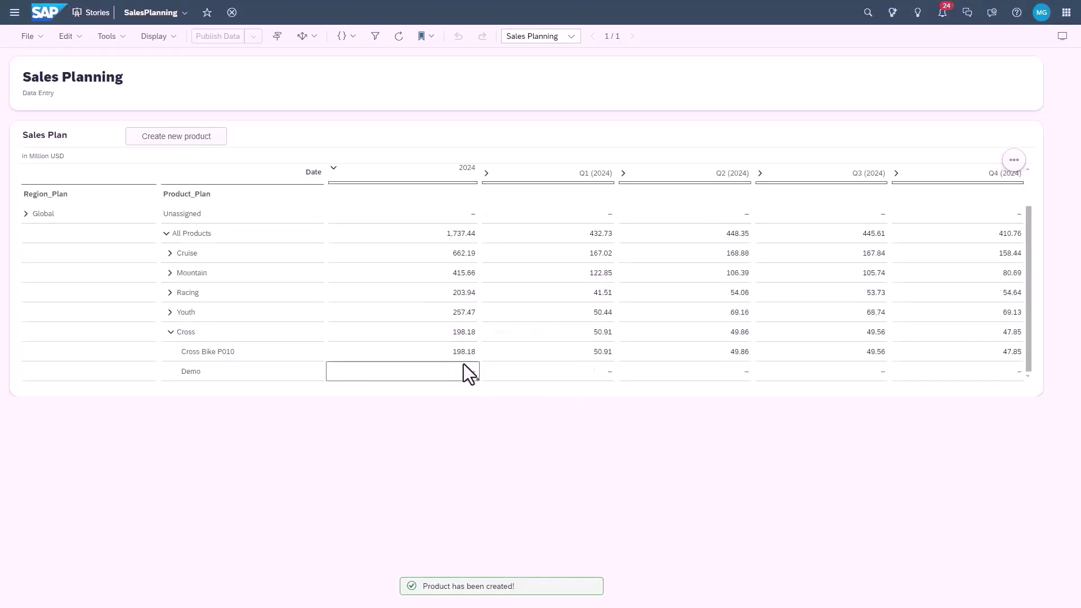
pyautogui.write('1000')
# Plan 100.00 for Demo in 2024 and publish the version
pyautogui.press('Return')
pyautogui.rightClick(439, 376)
pyautogui.moveTo(467, 455)
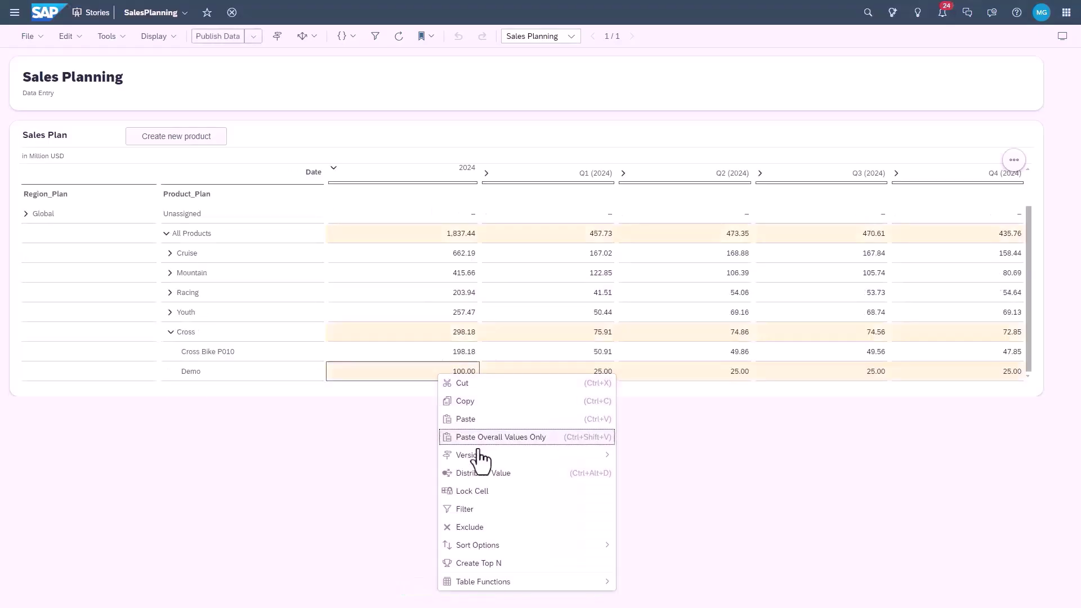
pyautogui.click(677, 402)
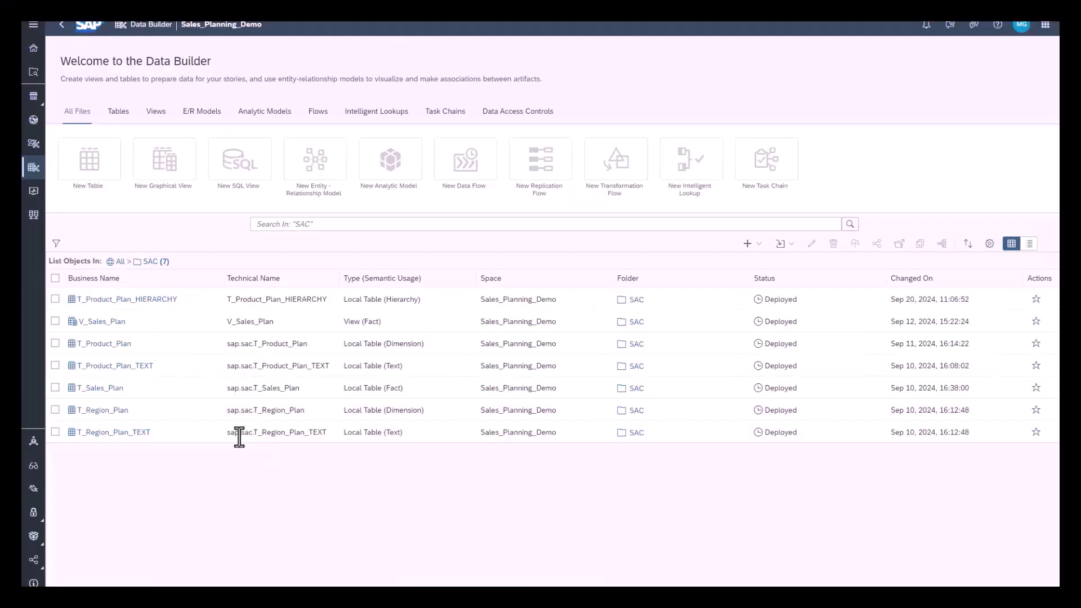
# Open AM_Sales_Plan_Actual from all Data Builder objects and show its impact and lineage
pyautogui.click(118, 261)
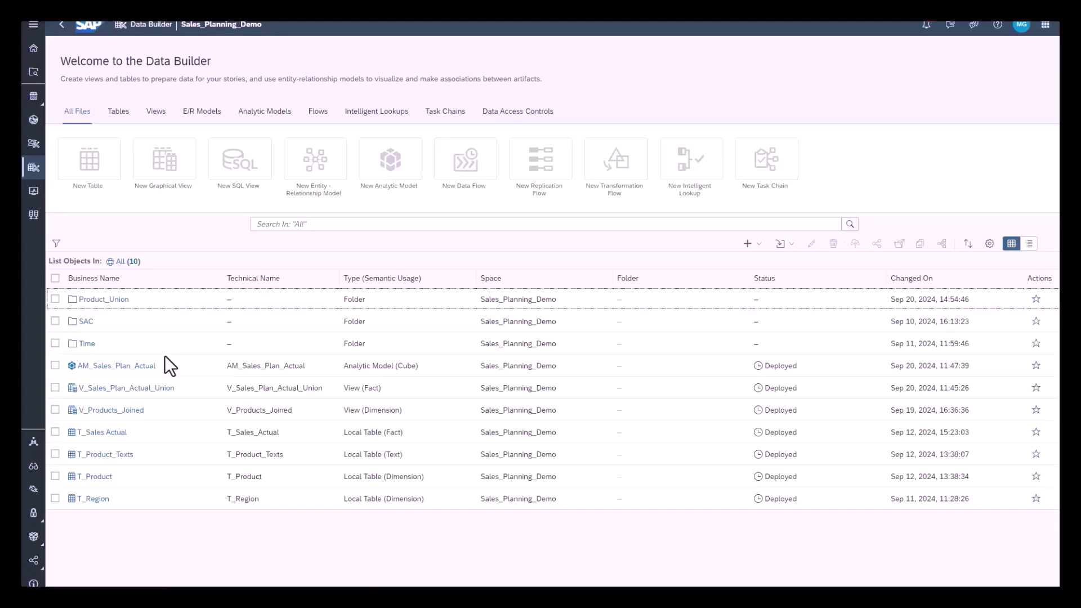
pyautogui.click(119, 366)
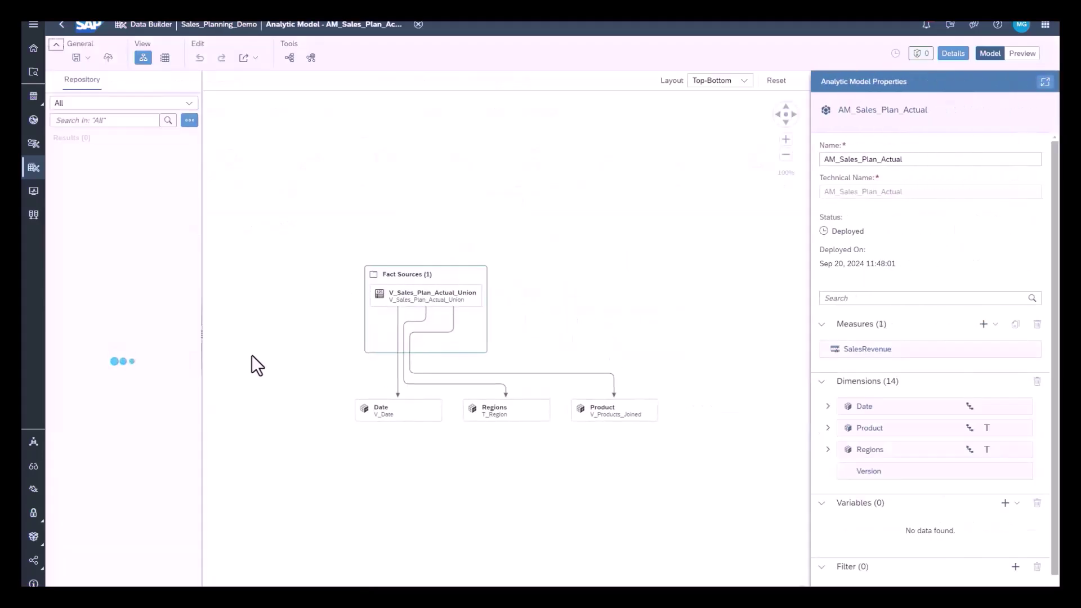
pyautogui.click(290, 59)
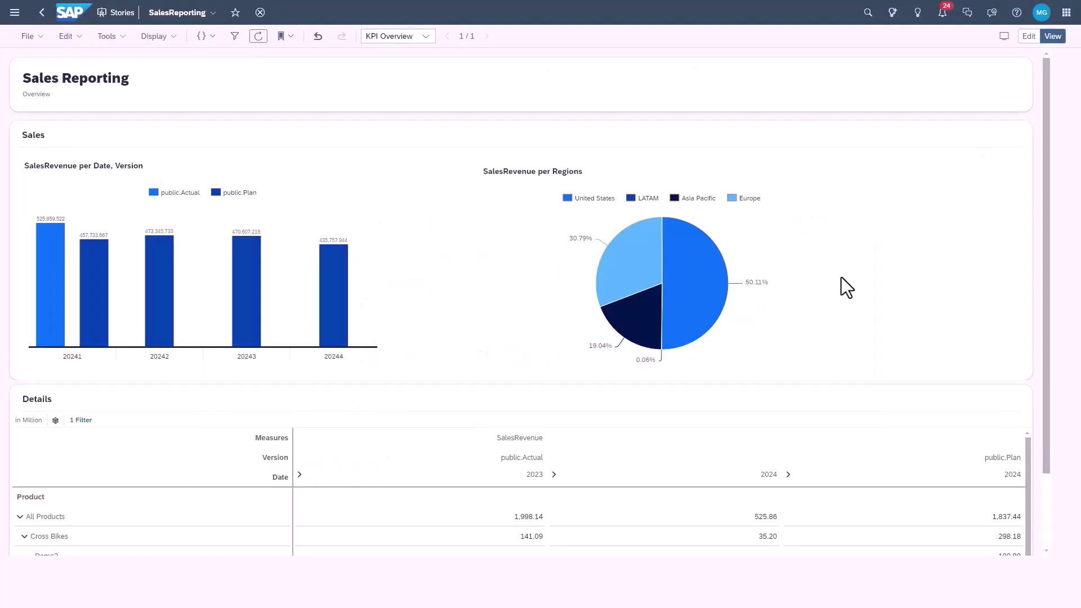
pyautogui.scroll(-2, 841, 293)
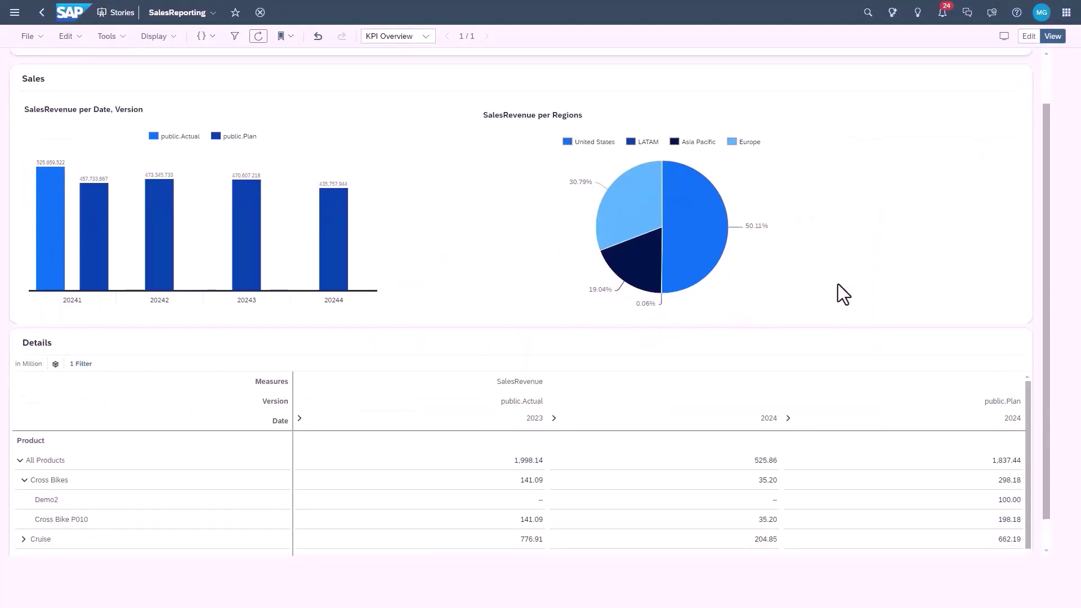
pyautogui.click(134, 471)
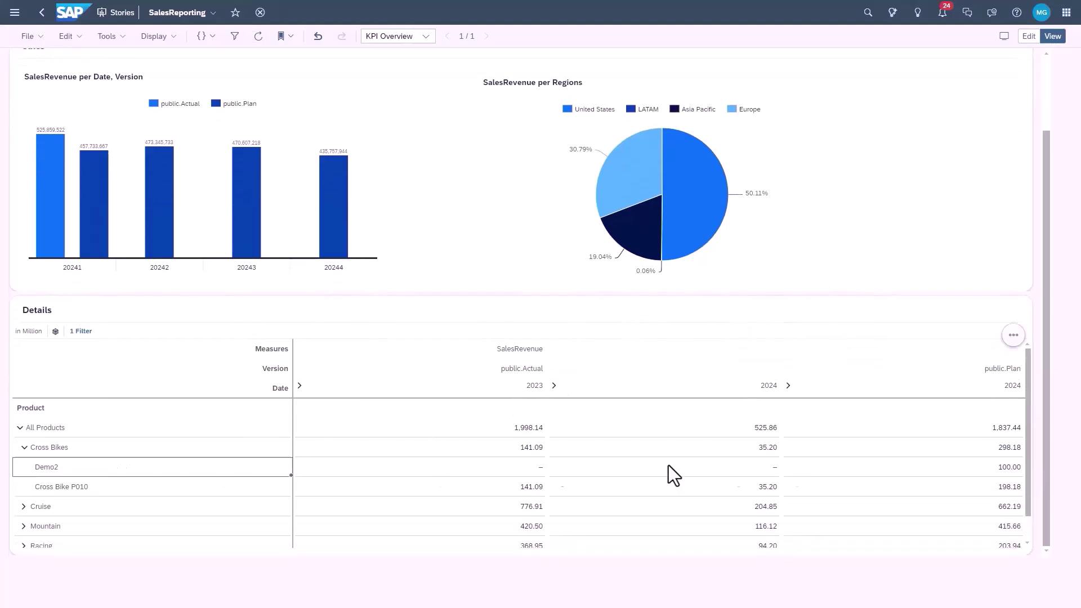
pyautogui.click(992, 467)
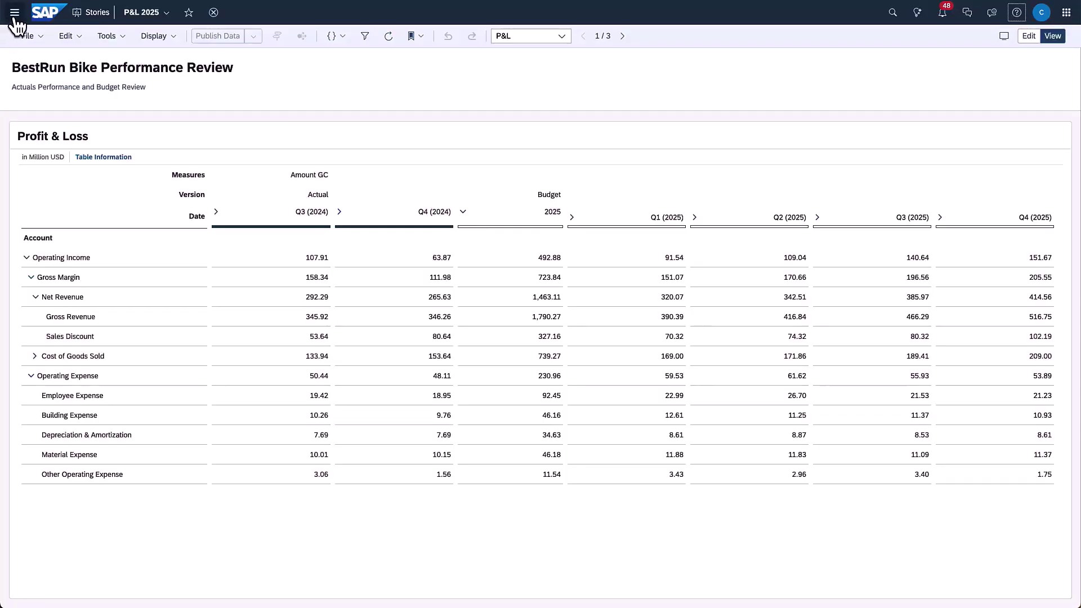
# Create a Compass simulation from the P&L table's Q4 (2025) Operating Income cell
pyautogui.click(15, 15)
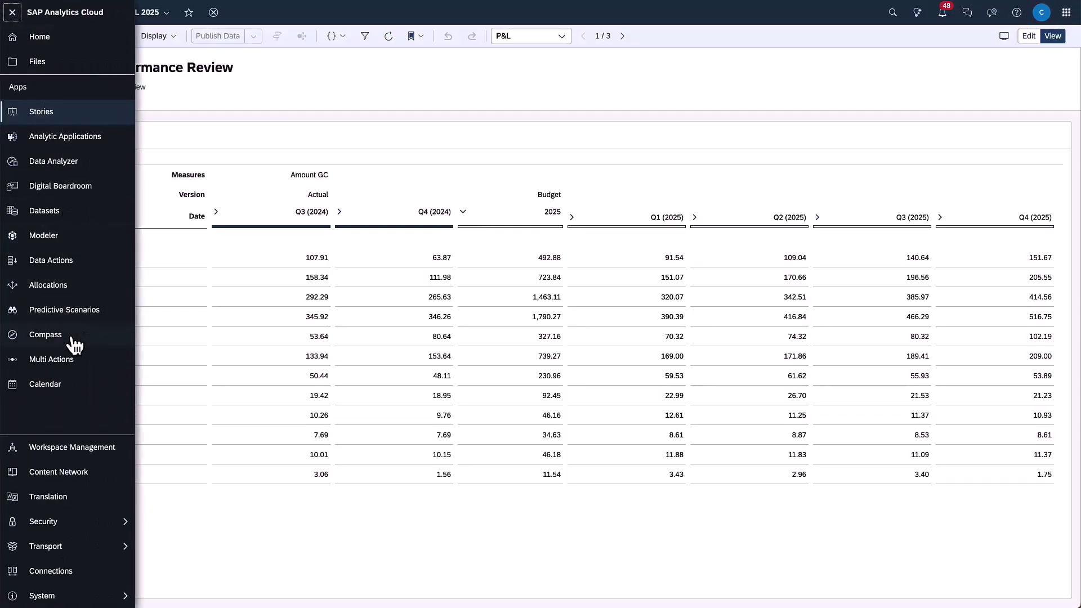
pyautogui.click(16, 19)
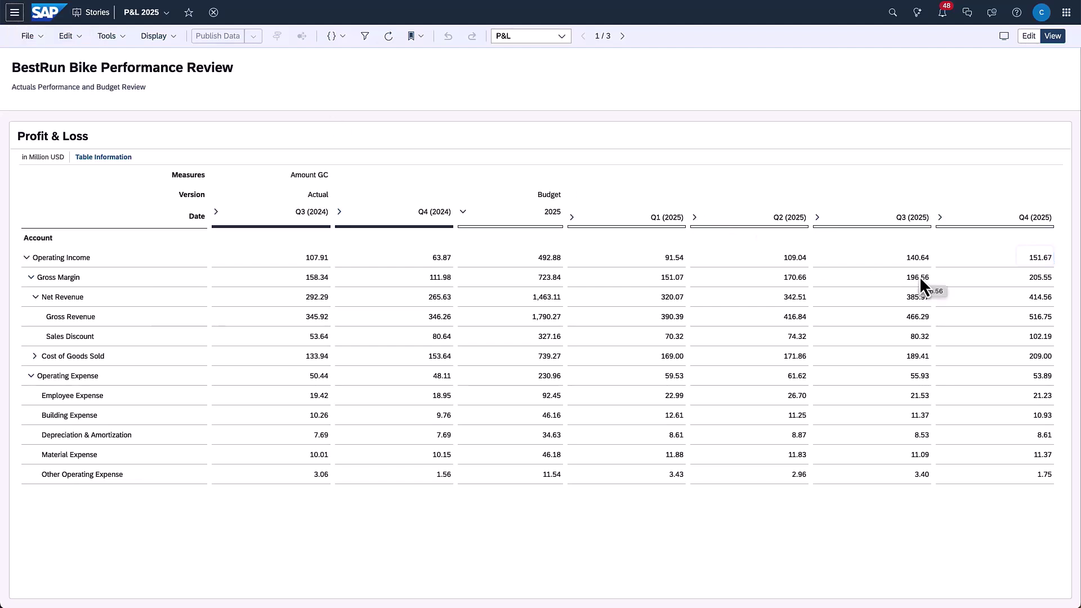
pyautogui.rightClick(1008, 259)
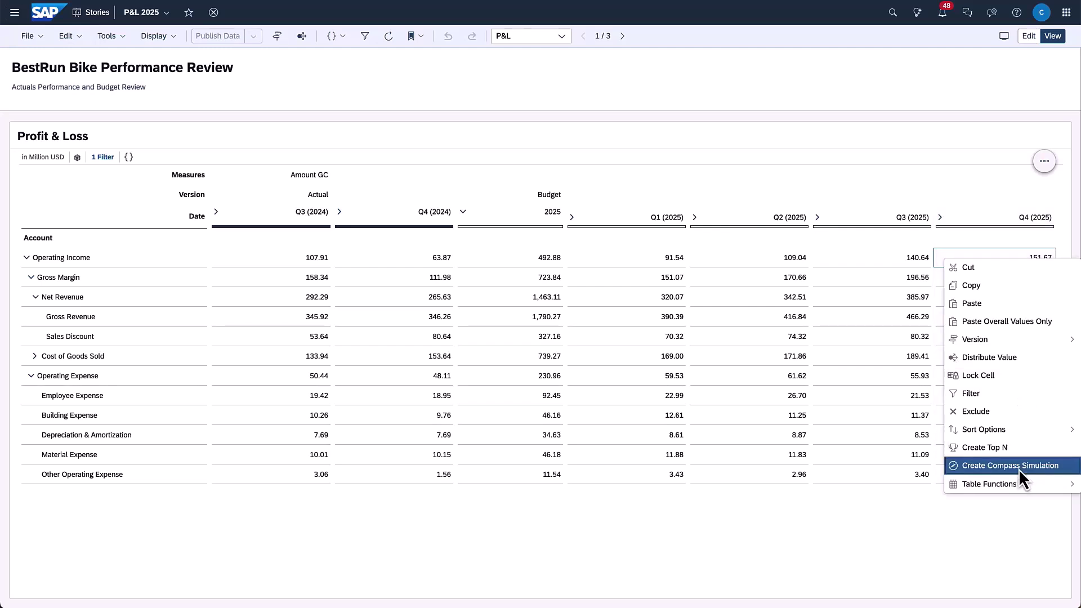
pyautogui.click(1019, 466)
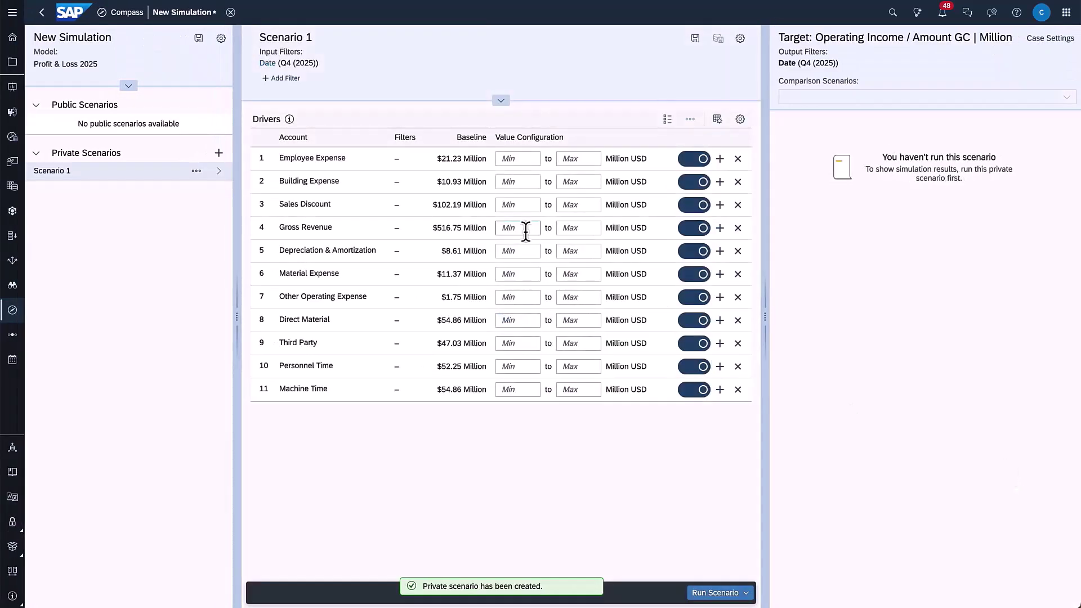
pyautogui.write('420')
# Enter Gross Revenue's maximum and a 50.00–65.00 million USD Direct Material range
pyautogui.click(568, 228)
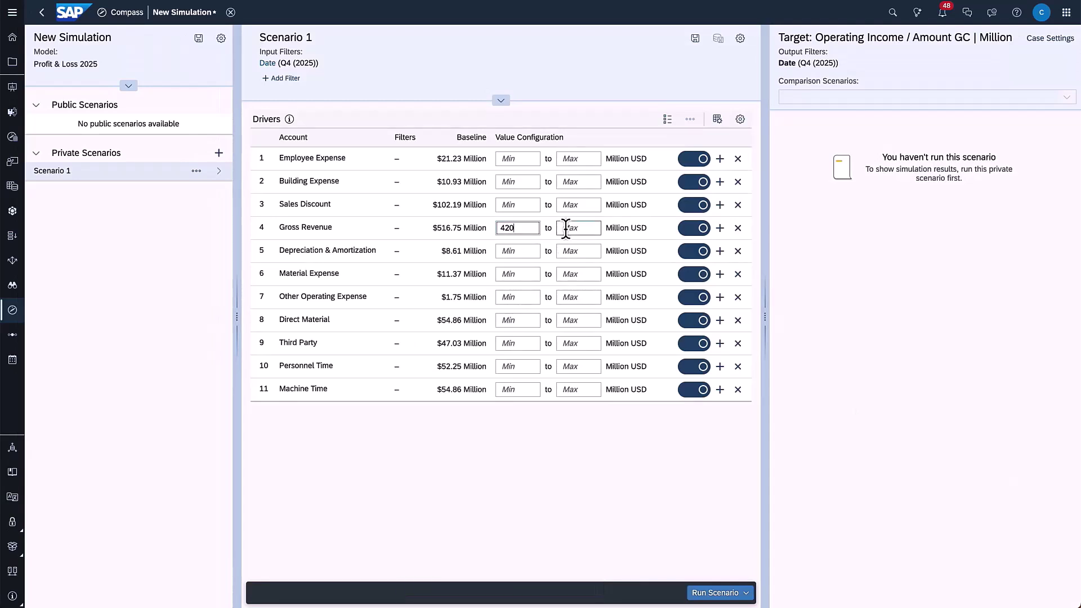
pyautogui.write('580')
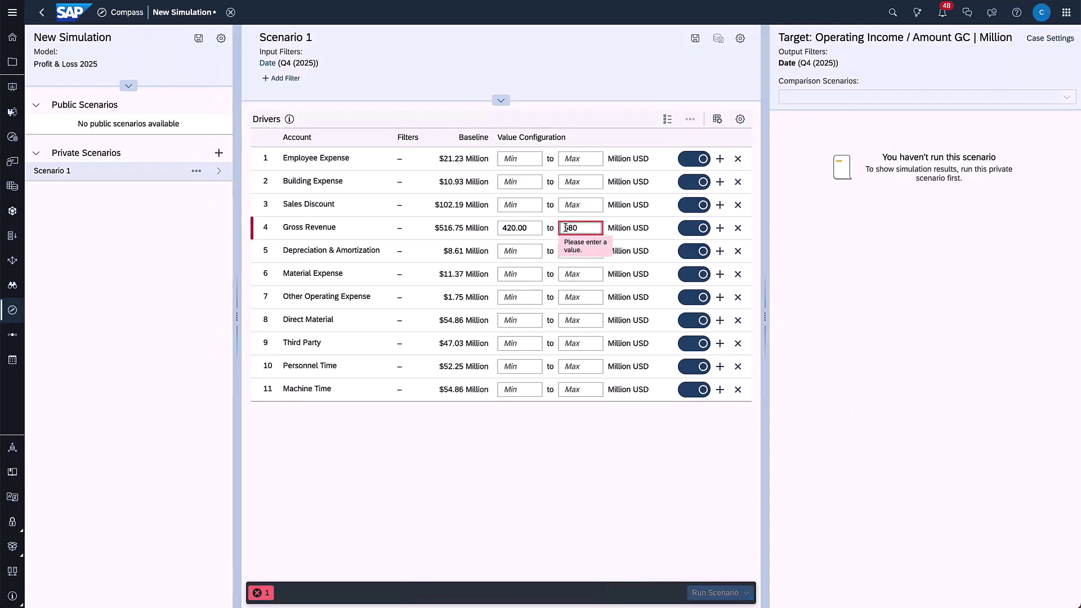
pyautogui.click(530, 321)
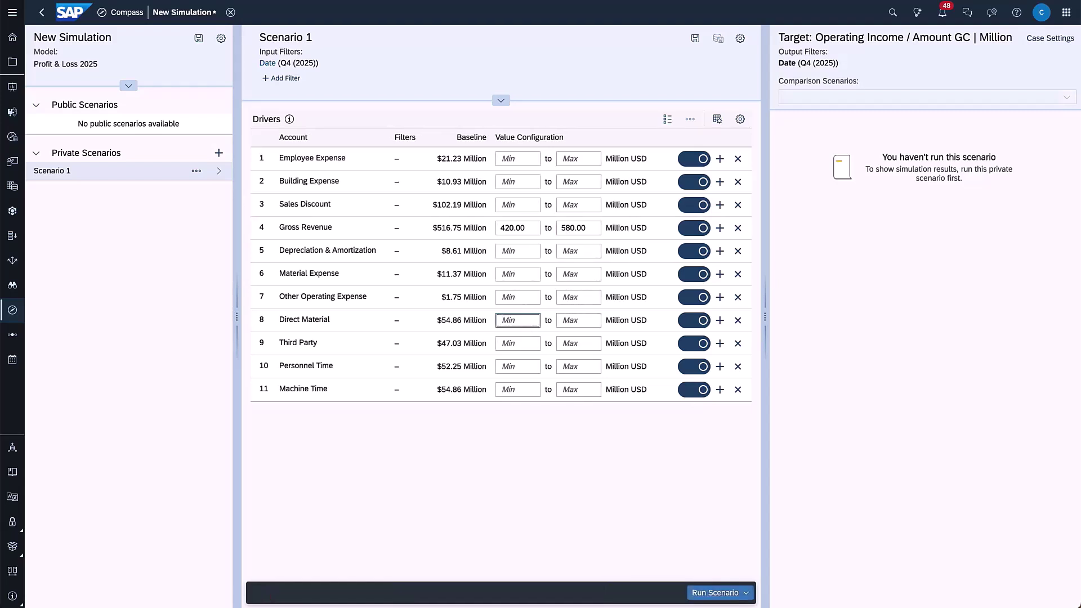
pyautogui.write('50')
pyautogui.click(587, 322)
pyautogui.write('65.00')
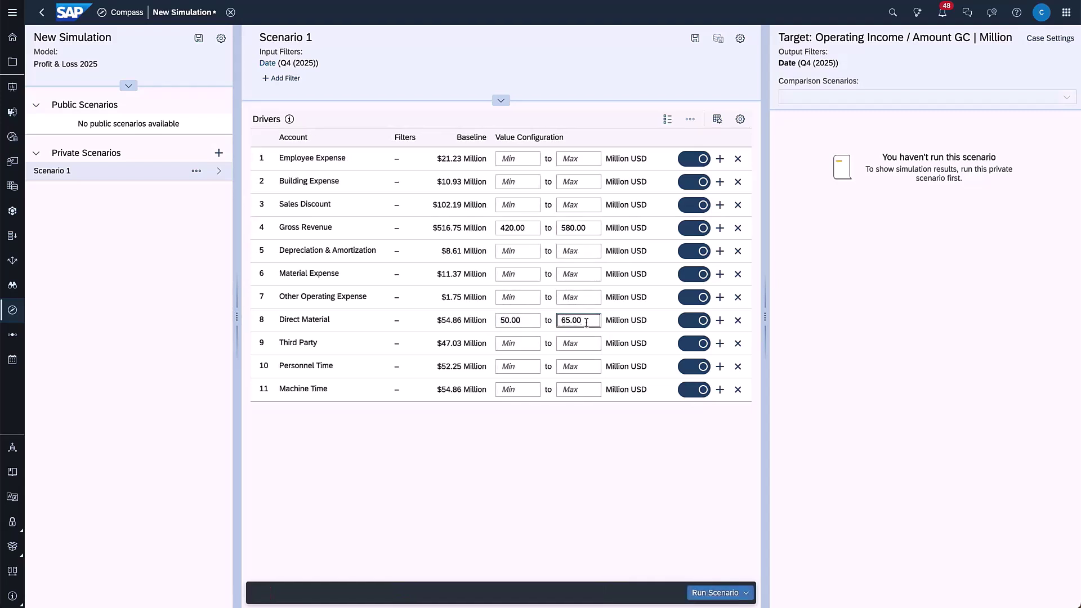
pyautogui.click(746, 593)
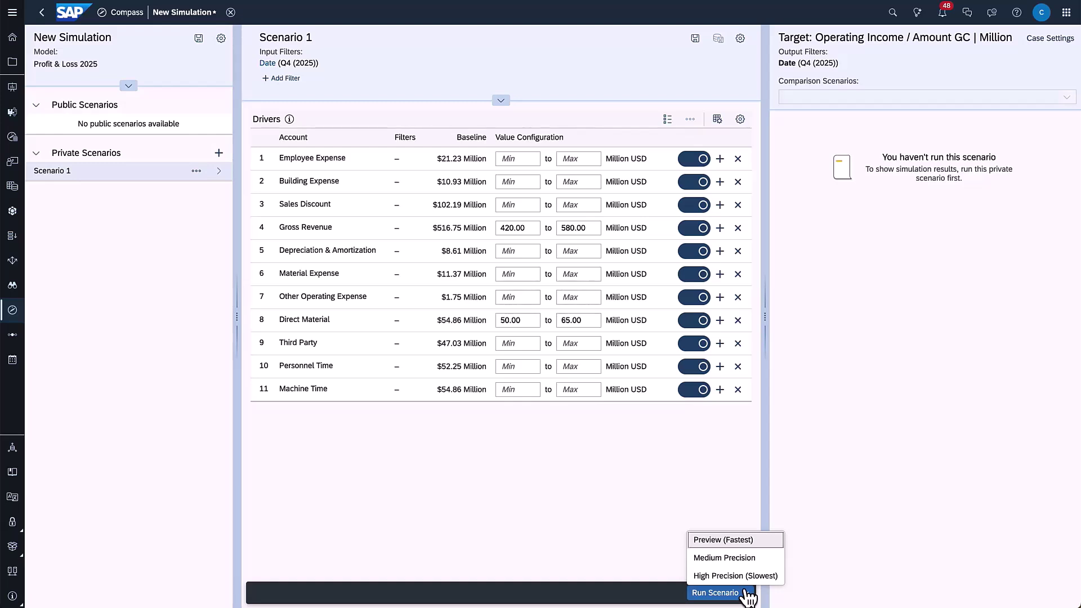
# Run Scenario 1 in Preview (Fastest) mode, widen the result panels, and view Case Settings
pyautogui.click(746, 564)
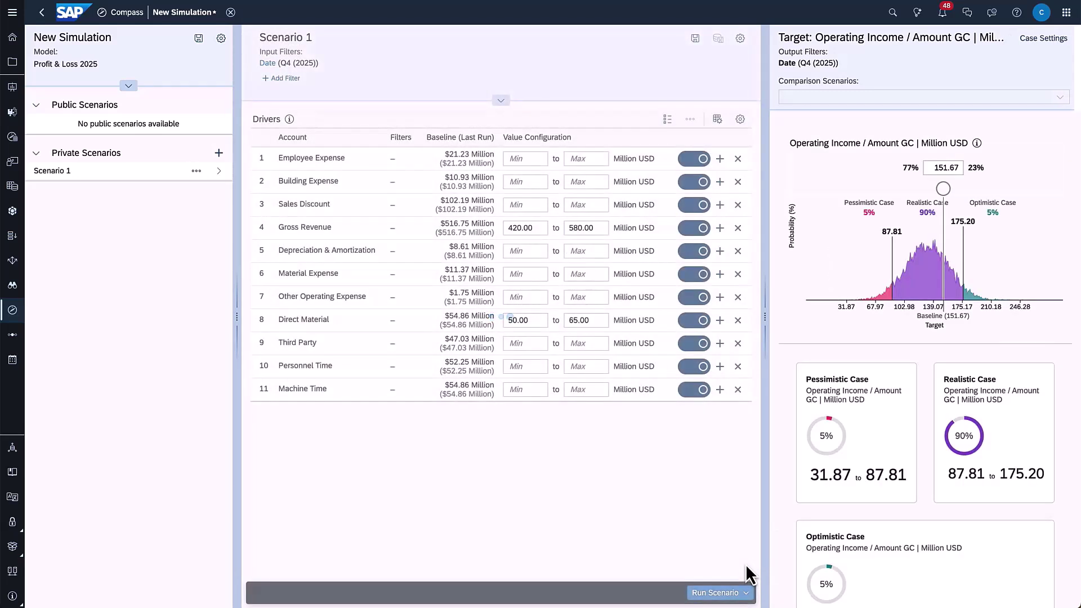
pyautogui.moveTo(236, 322); pyautogui.dragTo(168, 312)
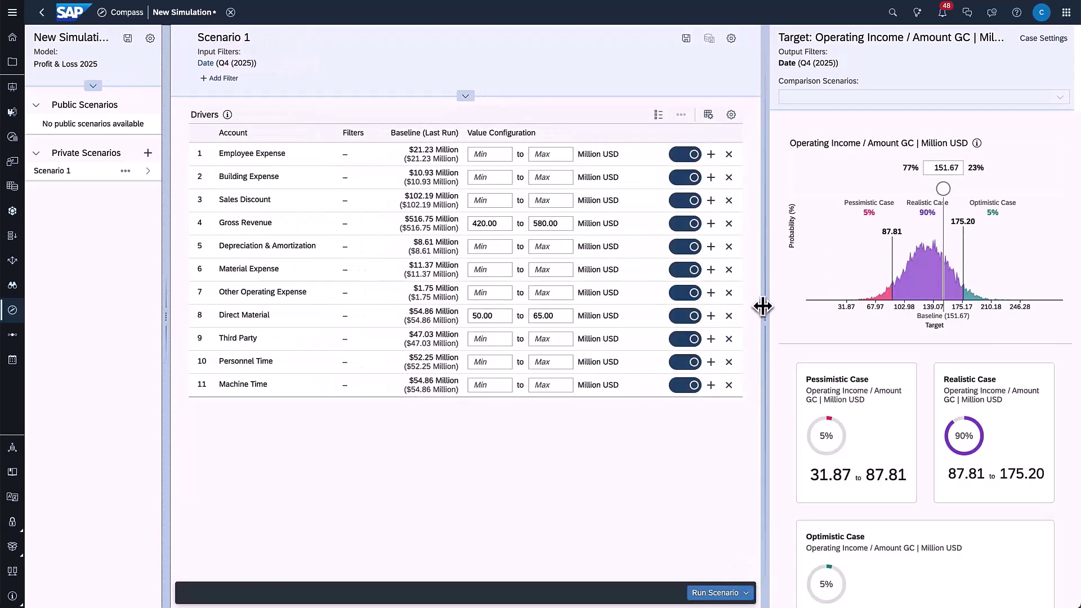
pyautogui.moveTo(765, 306); pyautogui.dragTo(638, 295)
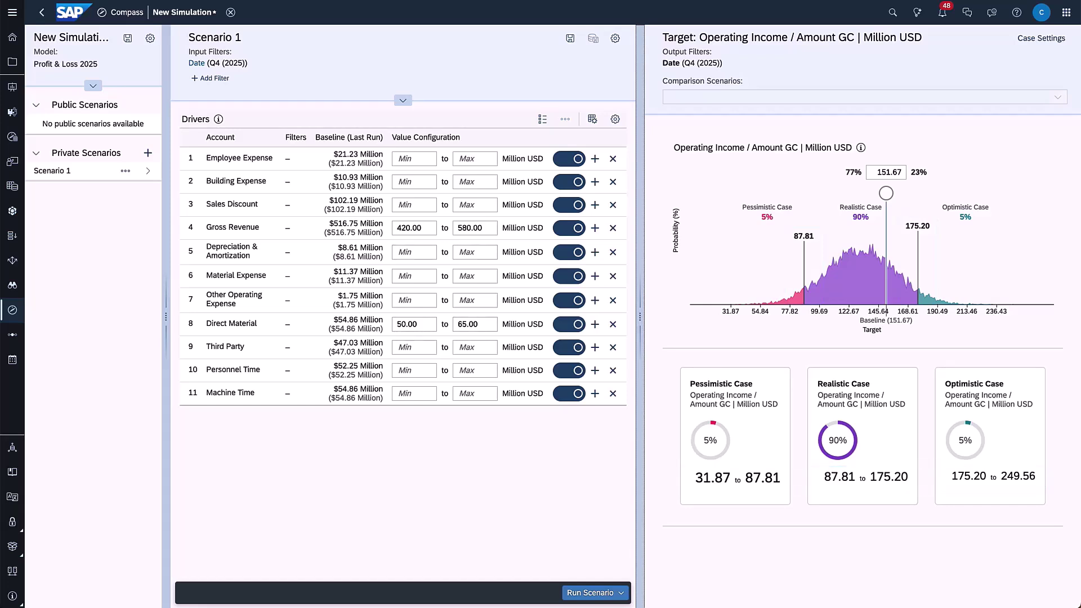
pyautogui.click(1045, 41)
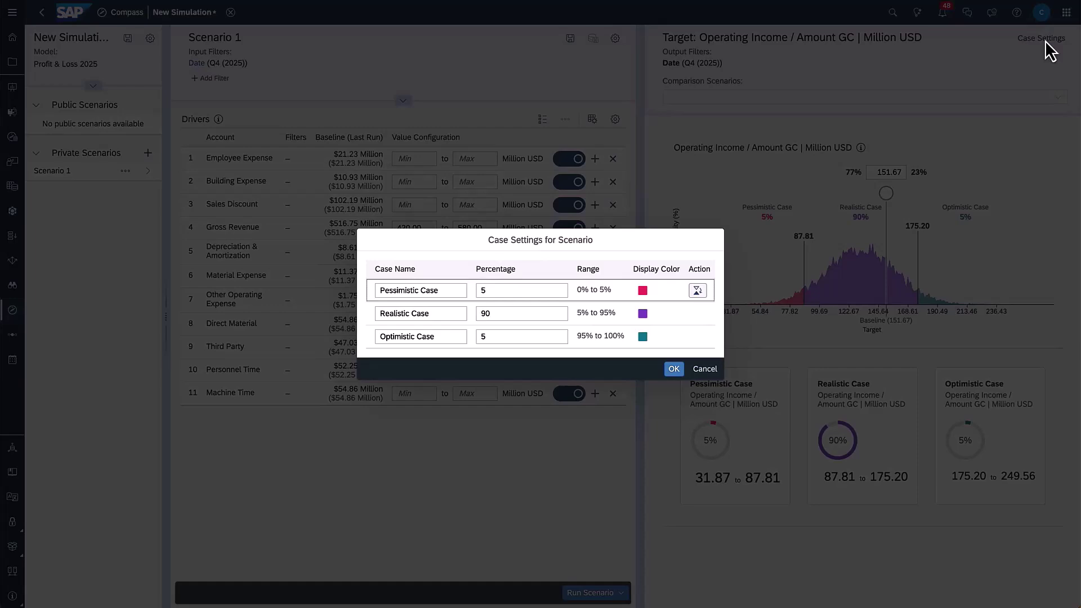
# Cancel Case Settings, set the Operating Income target to 100.00, and save as 'P&L Sim'
pyautogui.click(705, 369)
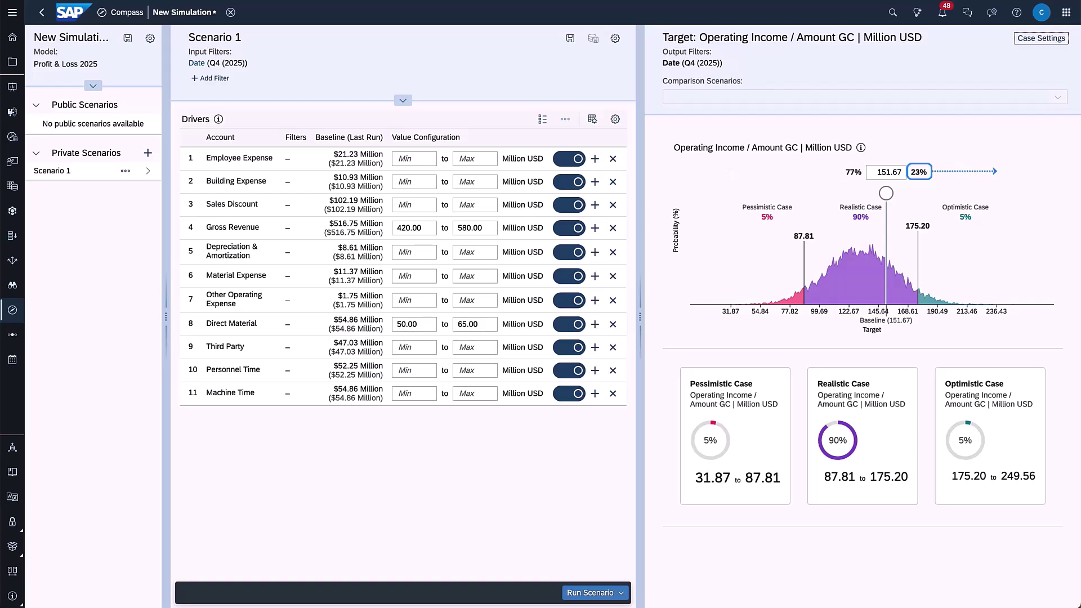
pyautogui.moveTo(886, 194); pyautogui.dragTo(829, 194)
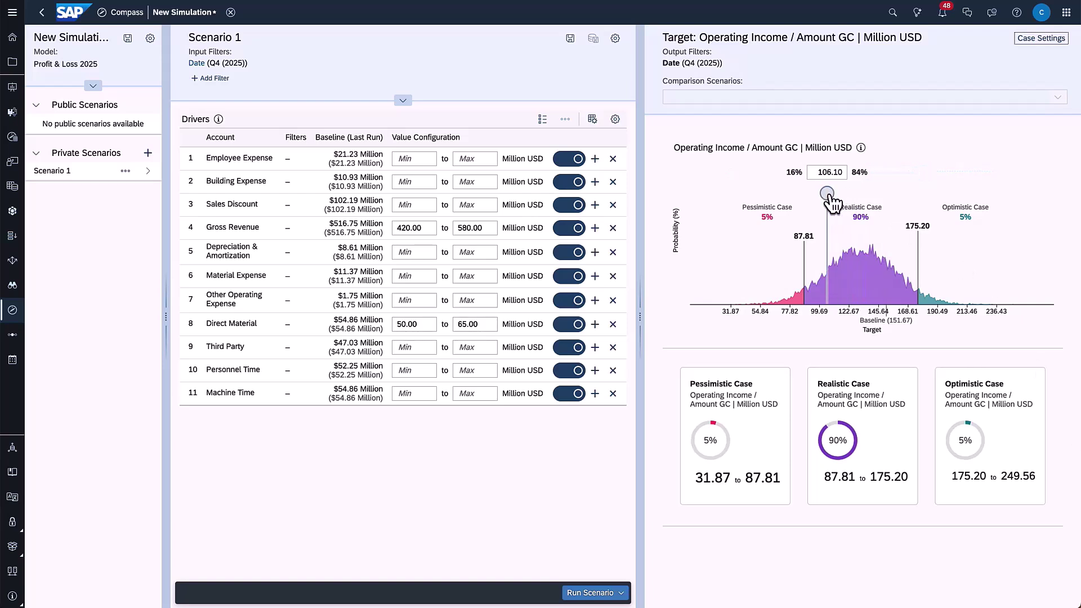
pyautogui.doubleClick(830, 173)
pyautogui.write('100')
pyautogui.press('Return')
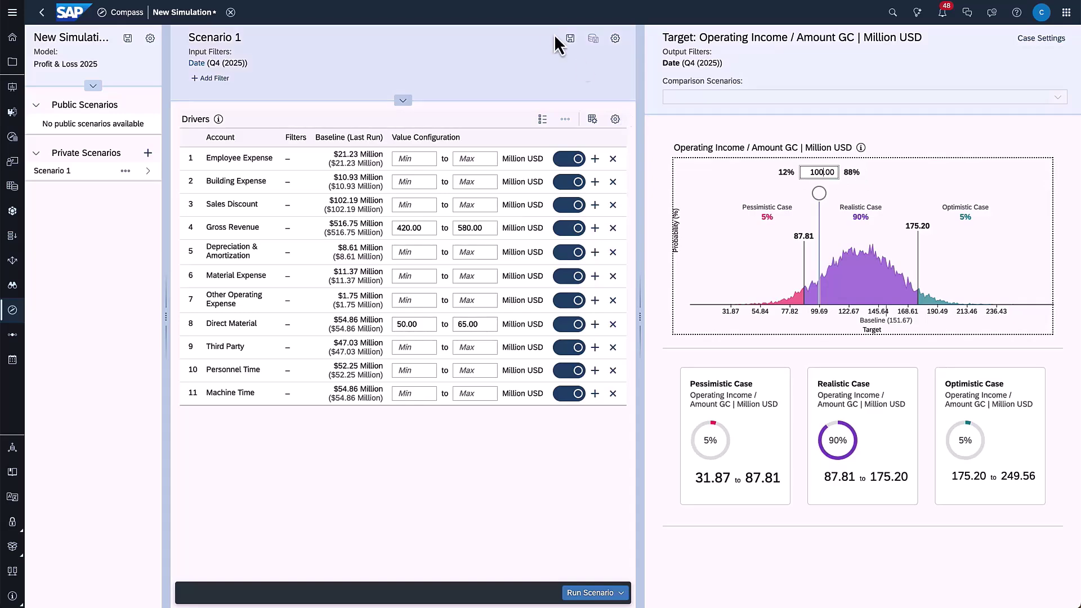
pyautogui.click(571, 38)
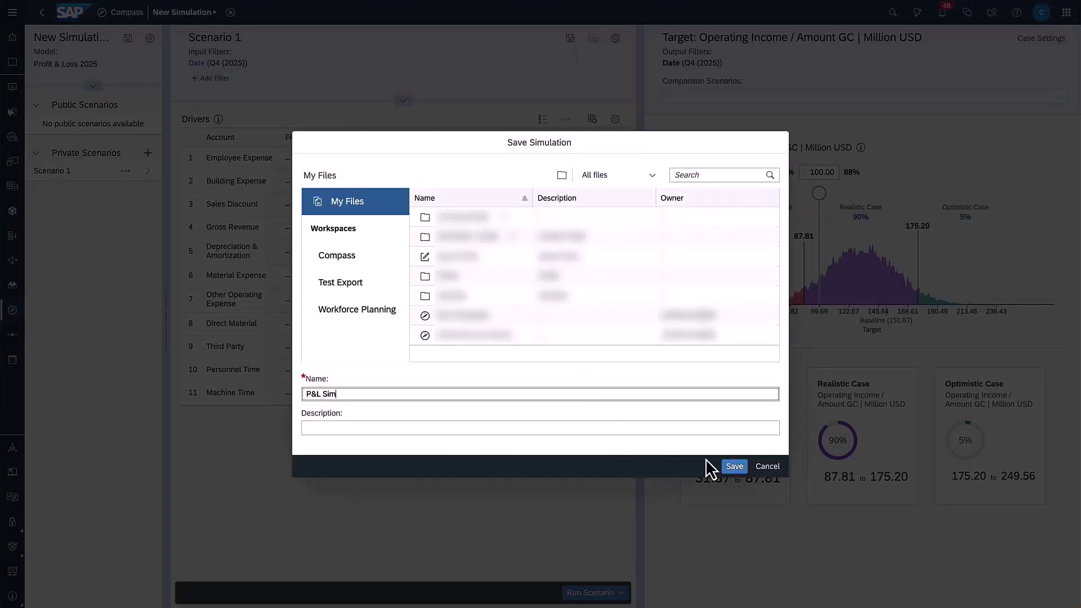
pyautogui.click(732, 462)
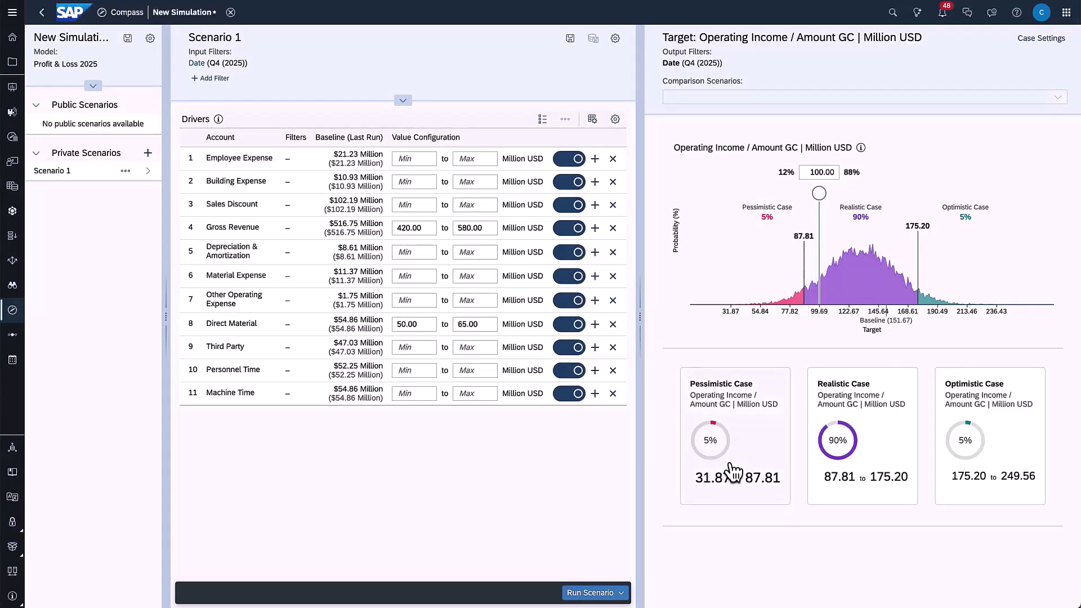
# Create a new private scenario, Scenario 2
pyautogui.click(125, 173)
pyautogui.click(117, 190)
pyautogui.click(603, 370)
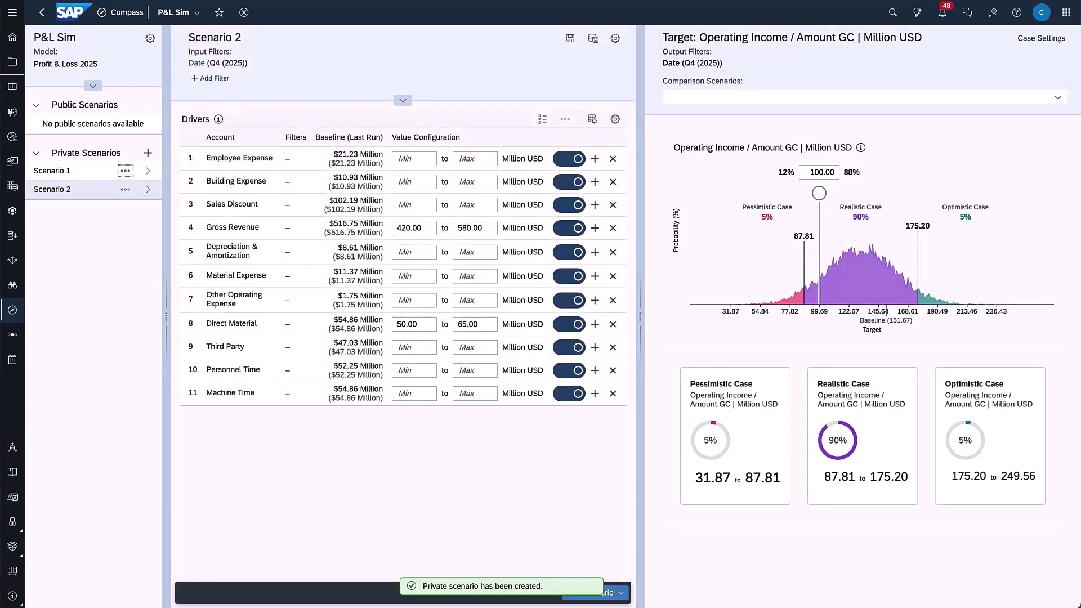
# Add a Gross Revenue driver restricted to Europe and United States, range 420–490
pyautogui.click(595, 228)
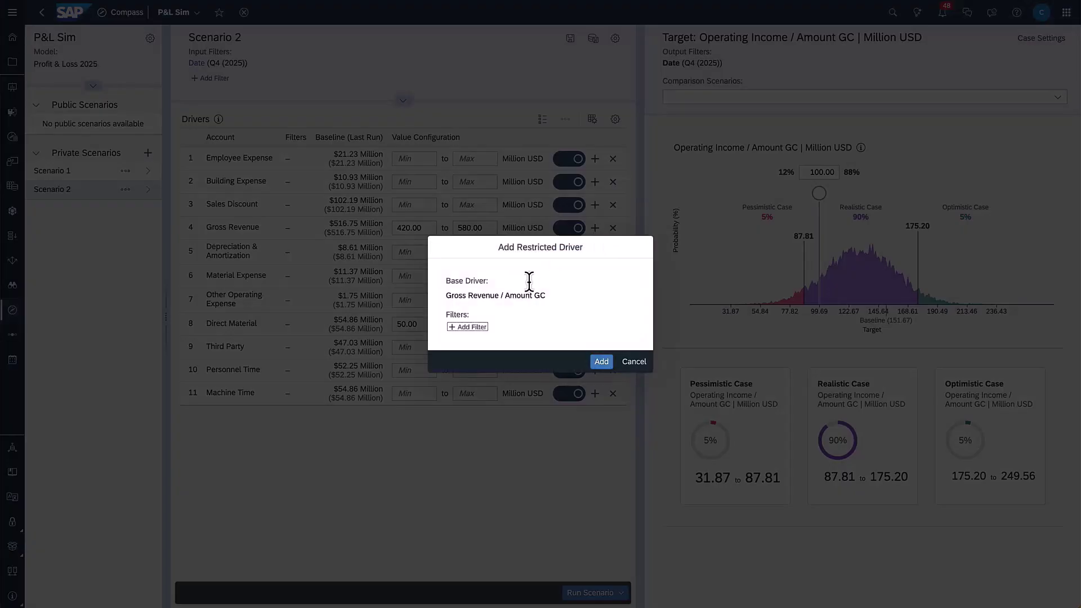
pyautogui.click(489, 328)
pyautogui.click(497, 398)
pyautogui.click(278, 233)
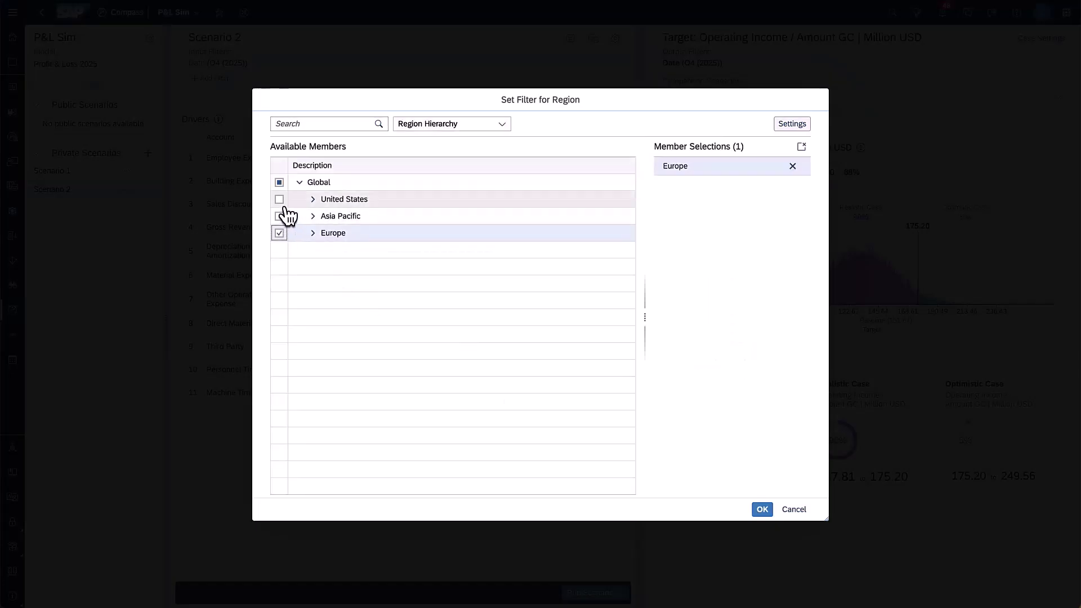
pyautogui.click(280, 198)
pyautogui.click(763, 510)
pyautogui.click(605, 382)
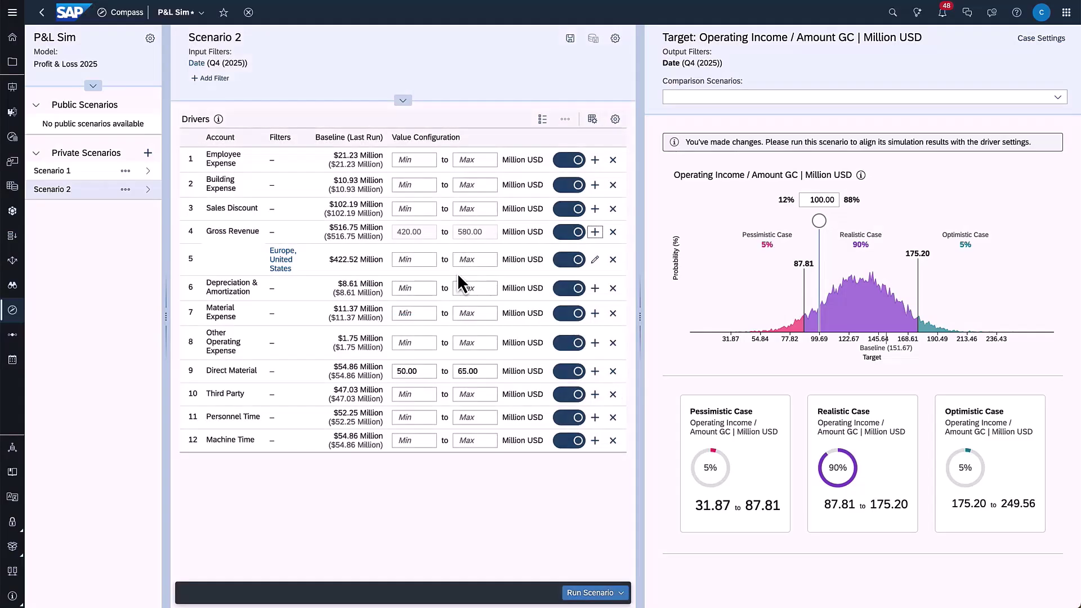
pyautogui.write('420')
pyautogui.press('Tab')
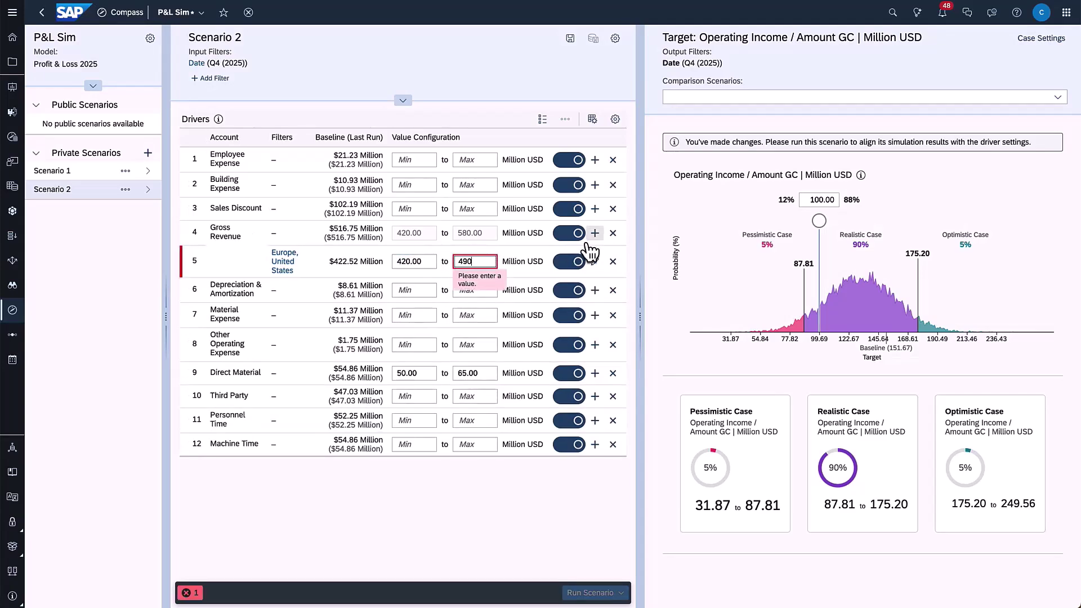
# Add an Asia Pacific Gross Revenue driver (50–80) and set Other Operating Expense to 7–10
pyautogui.click(595, 232)
pyautogui.click(482, 328)
pyautogui.click(467, 397)
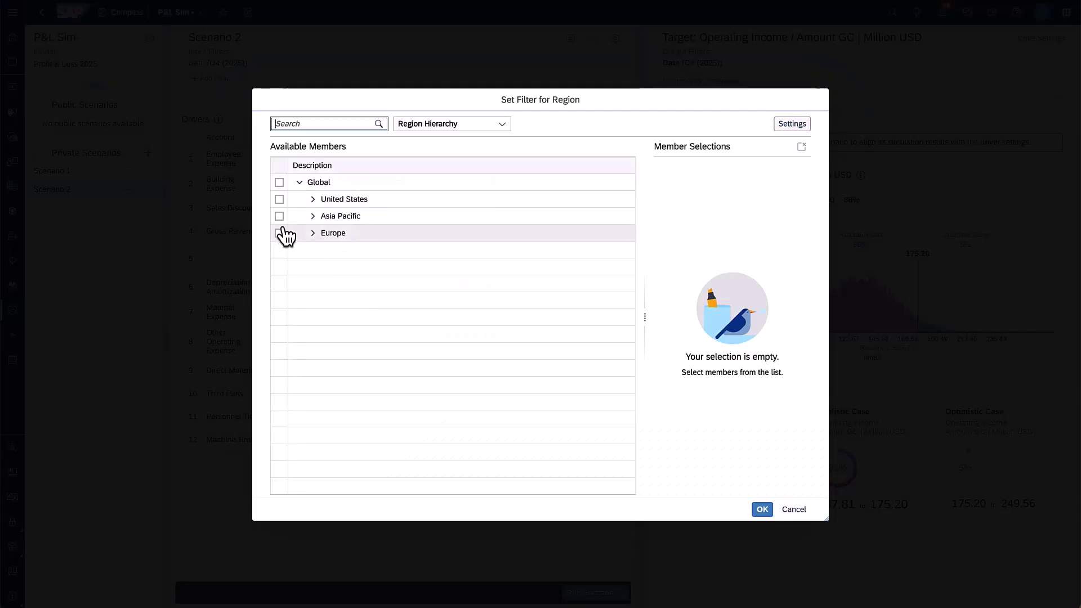
pyautogui.click(279, 214)
pyautogui.click(762, 511)
pyautogui.click(601, 379)
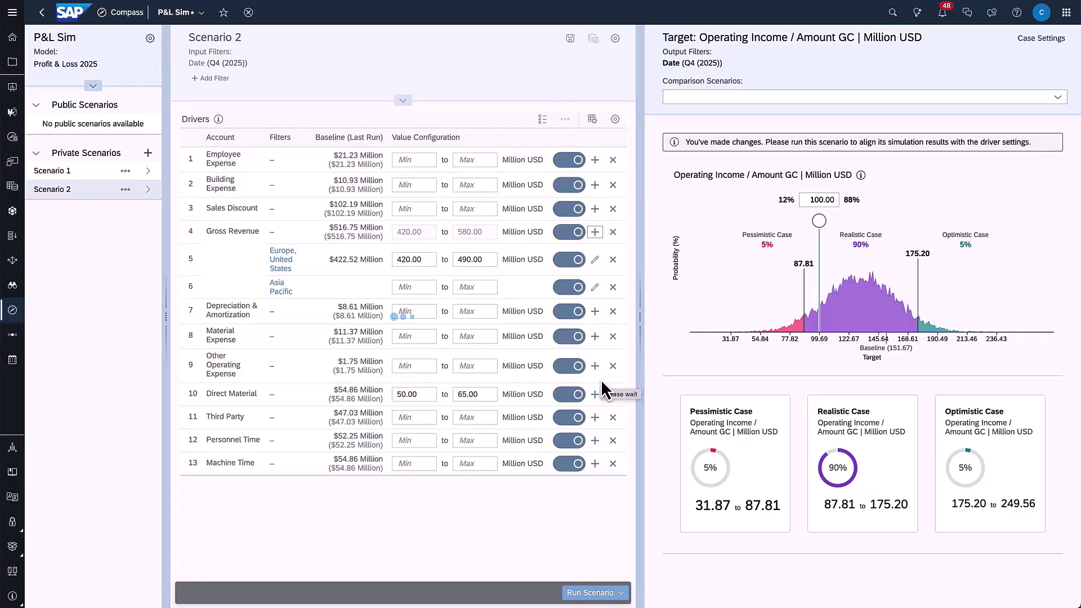
pyautogui.click(435, 289)
pyautogui.write('50')
pyautogui.press('Tab')
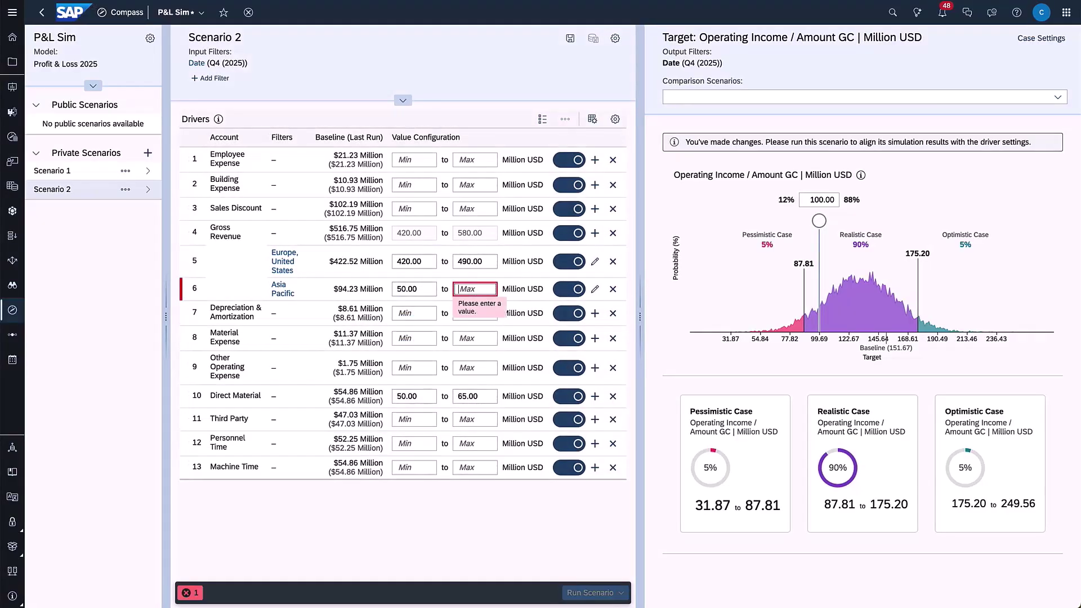
pyautogui.click(414, 367)
pyautogui.write('7')
pyautogui.press('Tab')
pyautogui.write('10.00')
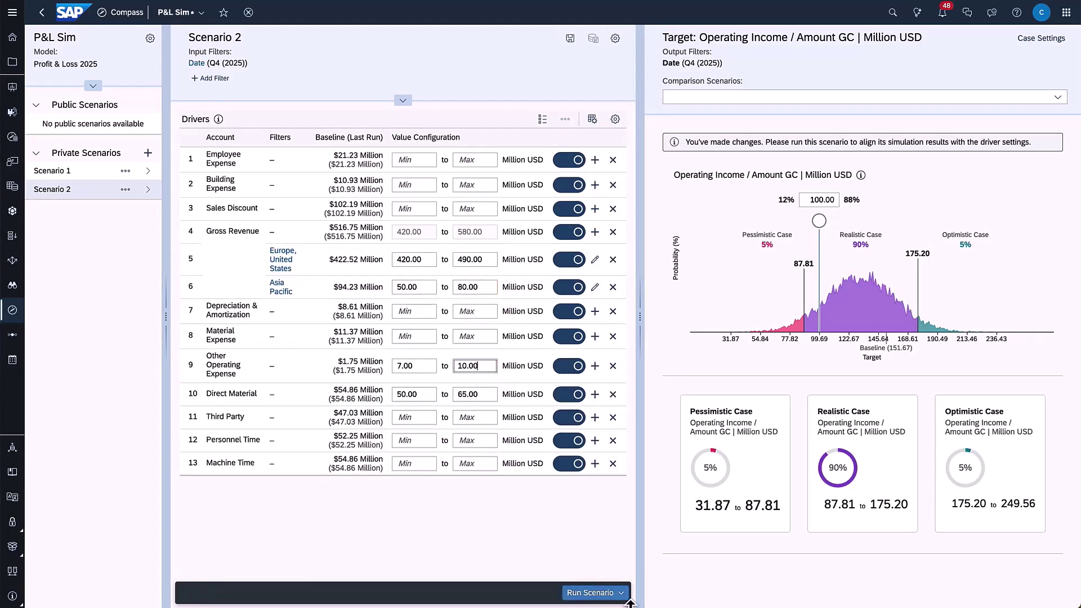
# Run Scenario 2 to refresh its operating income results
pyautogui.click(622, 592)
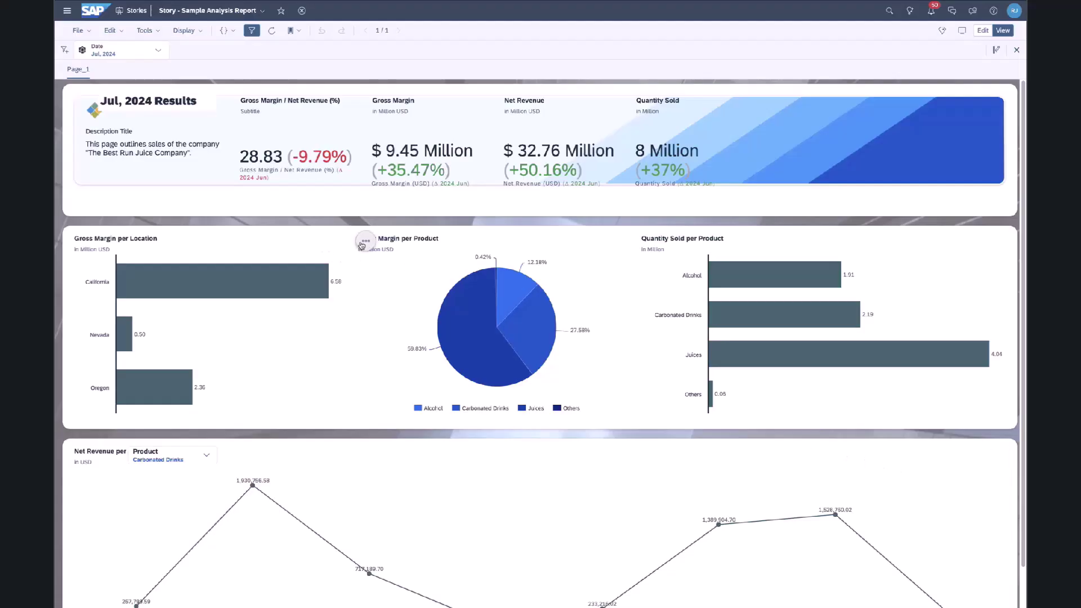
# Start a new video data story with the Gross Margin per Location chart and product margin pie
pyautogui.click(365, 241)
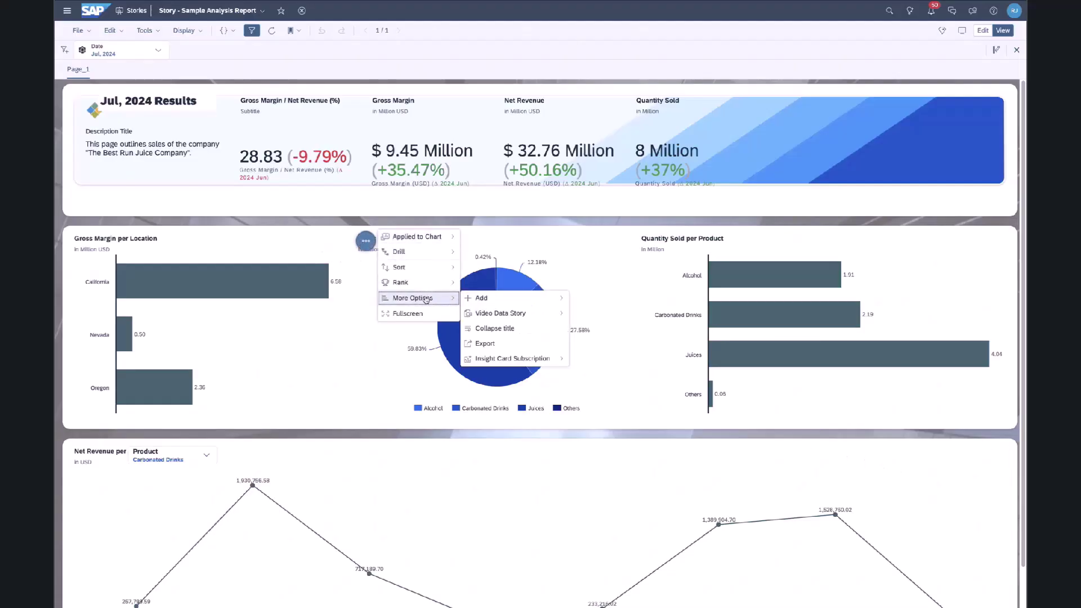
pyautogui.click(594, 317)
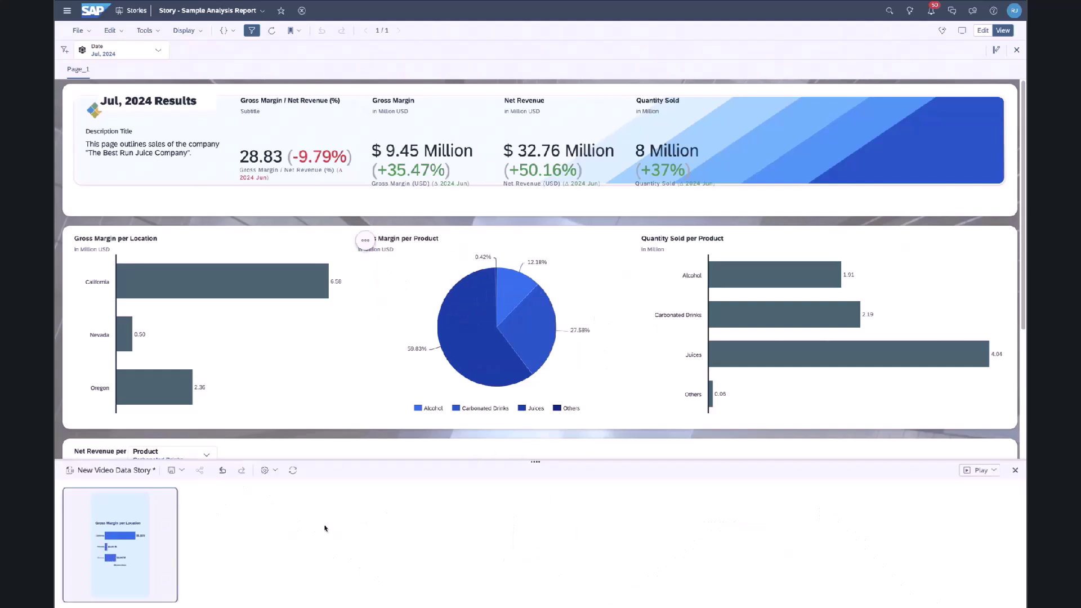
pyautogui.click(649, 241)
pyautogui.moveTo(697, 299)
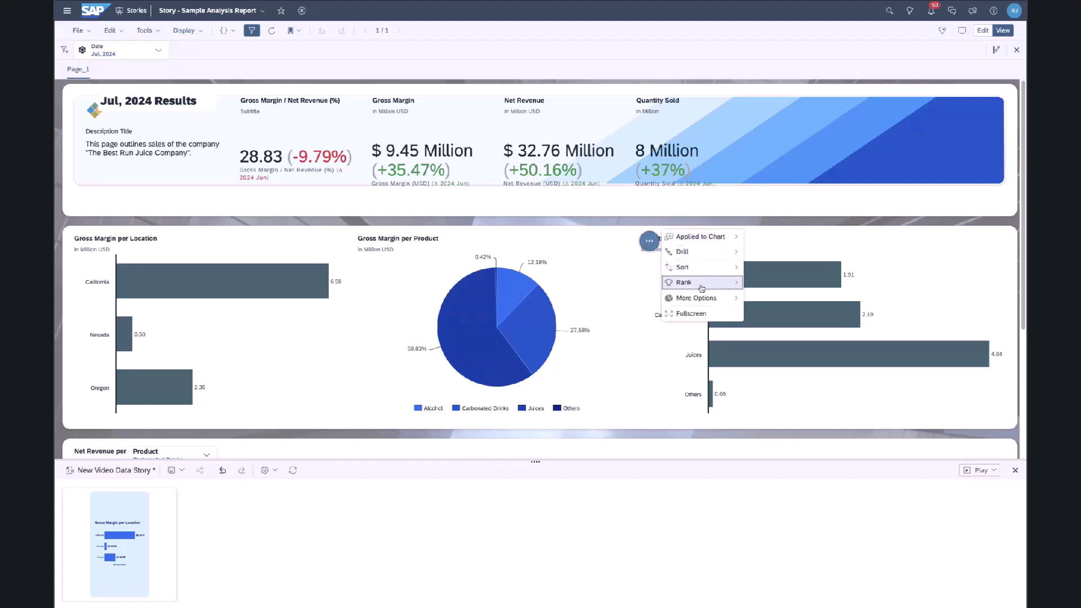
pyautogui.click(854, 330)
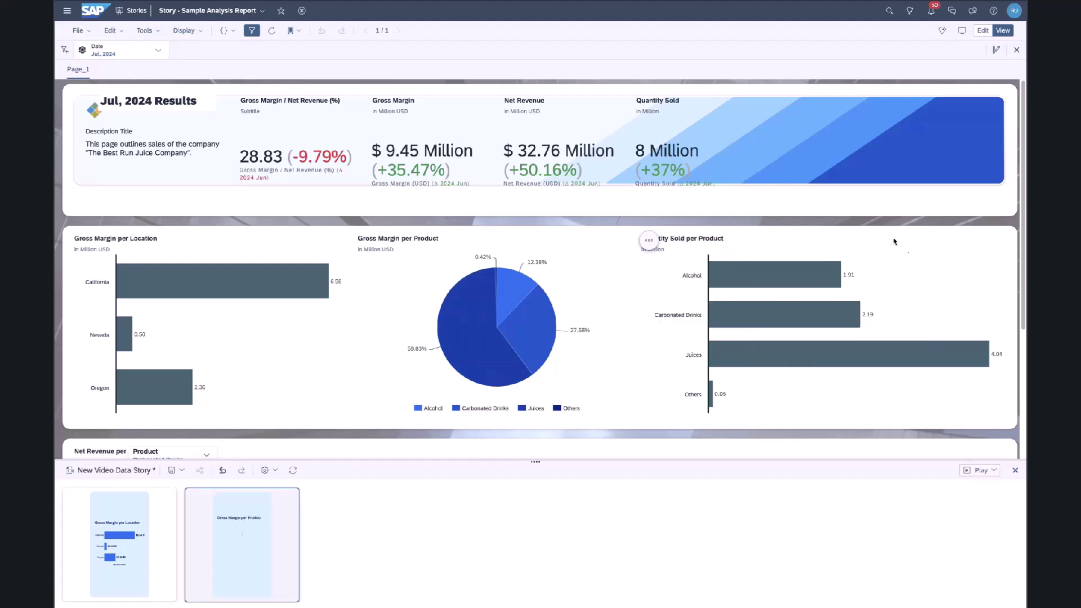
# Add the 28.83 Gross Margin/Net Revenue KPI as a slide and move it second
pyautogui.click(381, 103)
pyautogui.moveTo(428, 114)
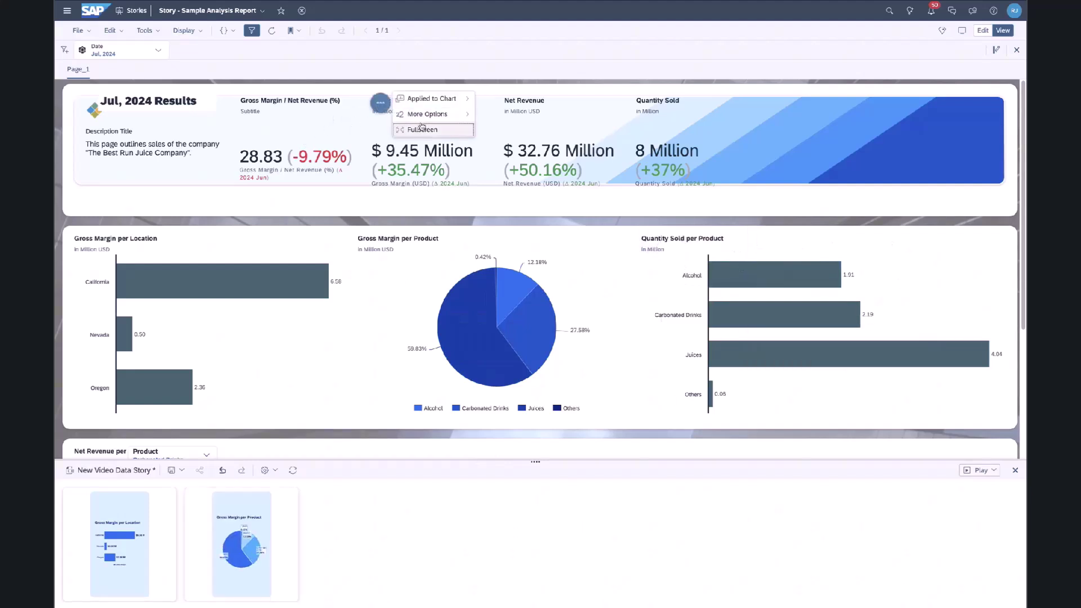
pyautogui.moveTo(515, 130)
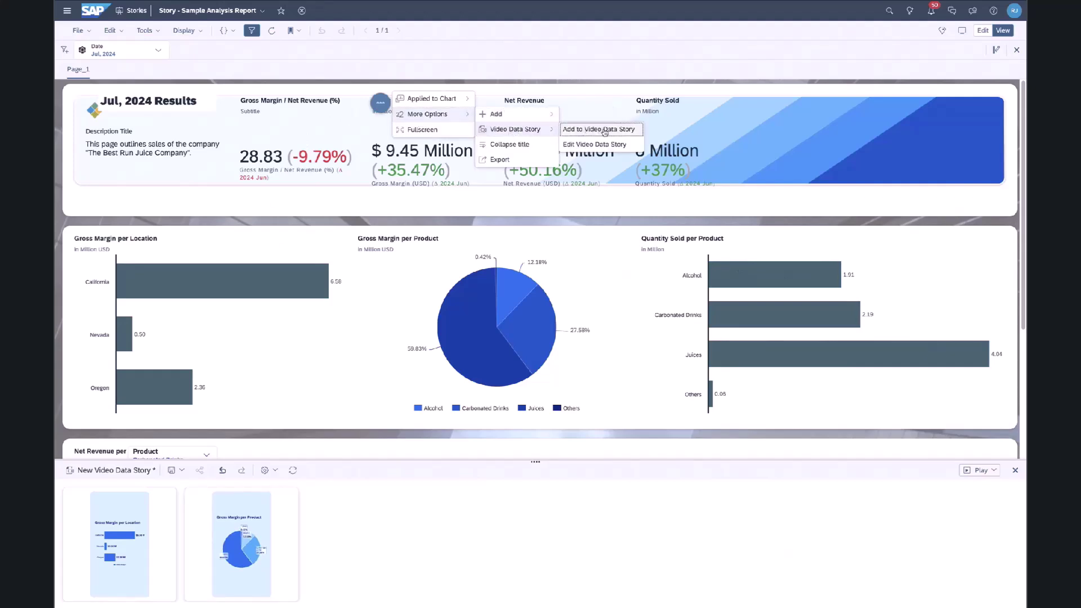
pyautogui.click(605, 129)
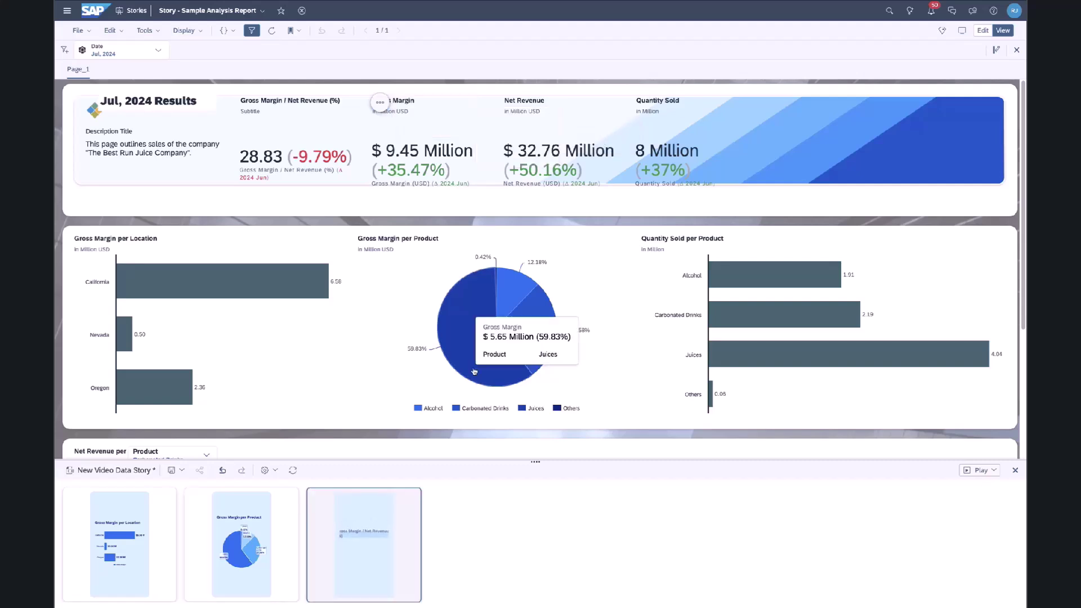
pyautogui.moveTo(360, 569); pyautogui.dragTo(242, 568)
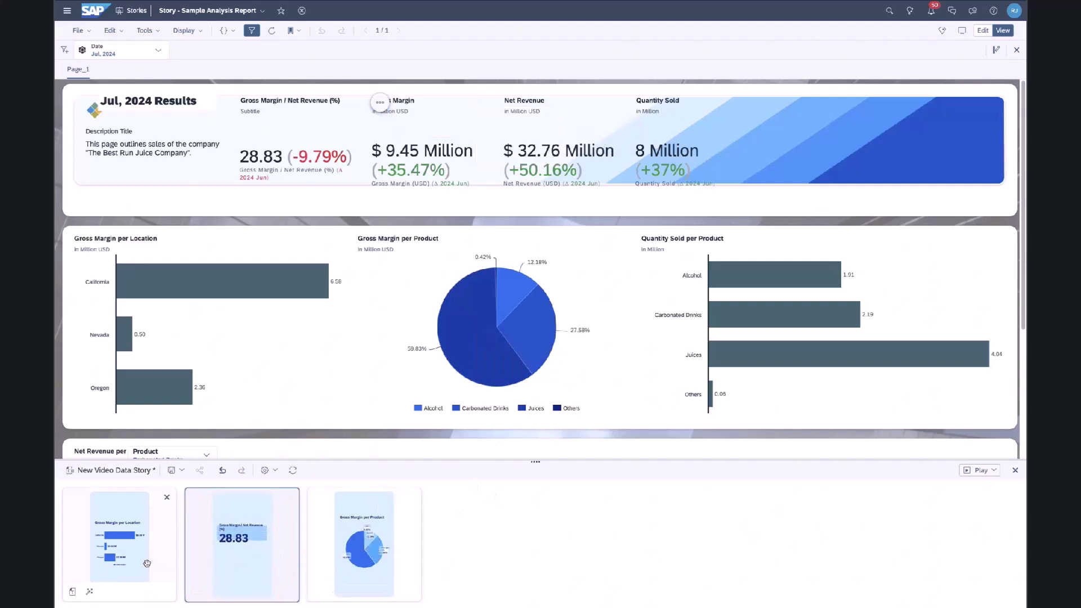
pyautogui.moveTo(223, 282)
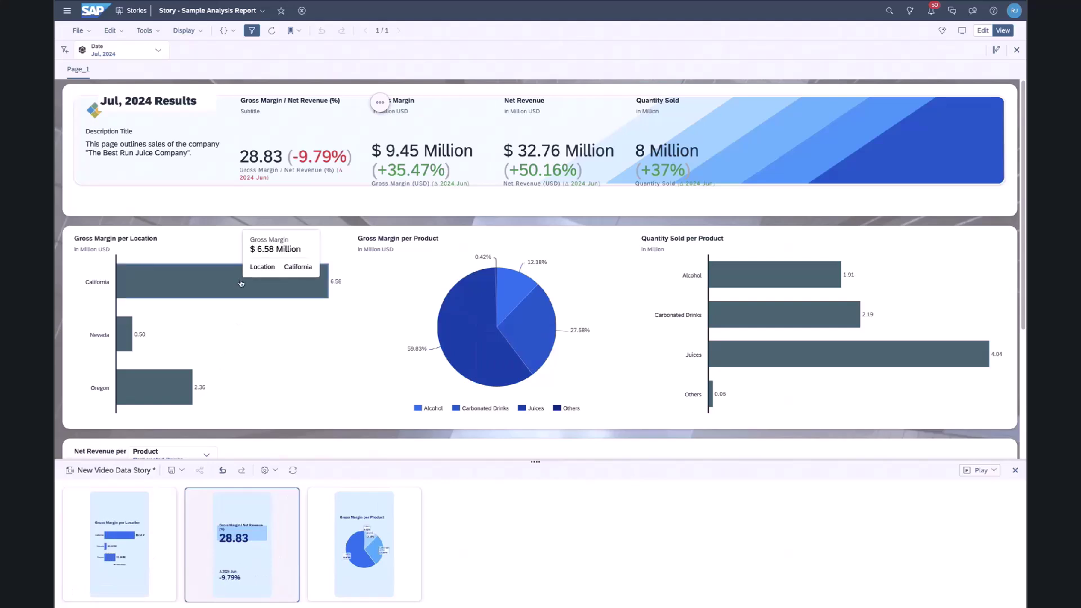
# Drill California down into its cities and add that city-level chart as a slide
pyautogui.click(240, 284)
pyautogui.click(287, 269)
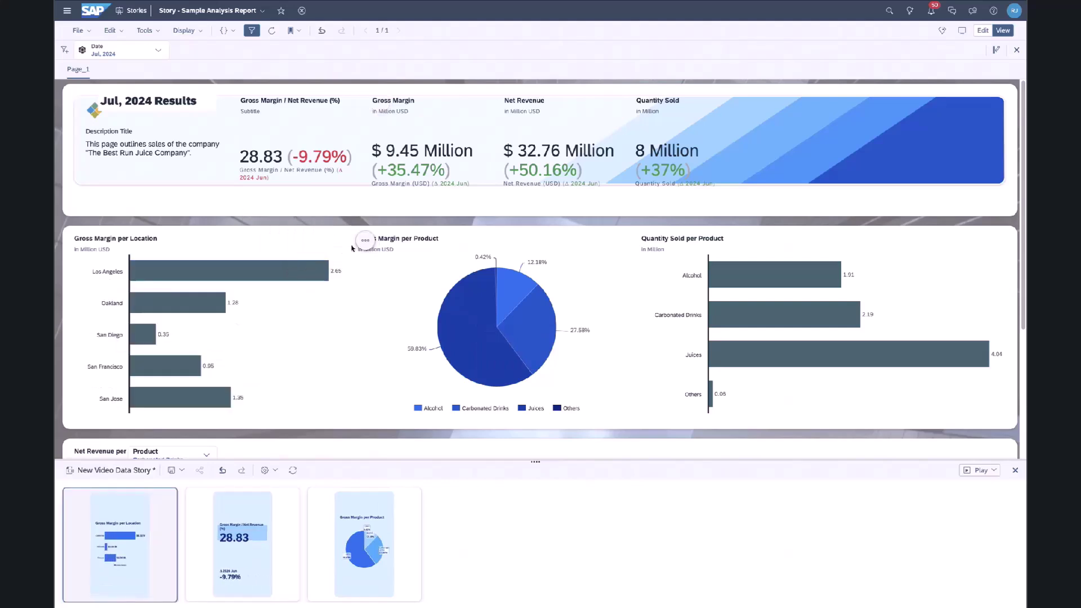
pyautogui.click(365, 241)
pyautogui.click(536, 310)
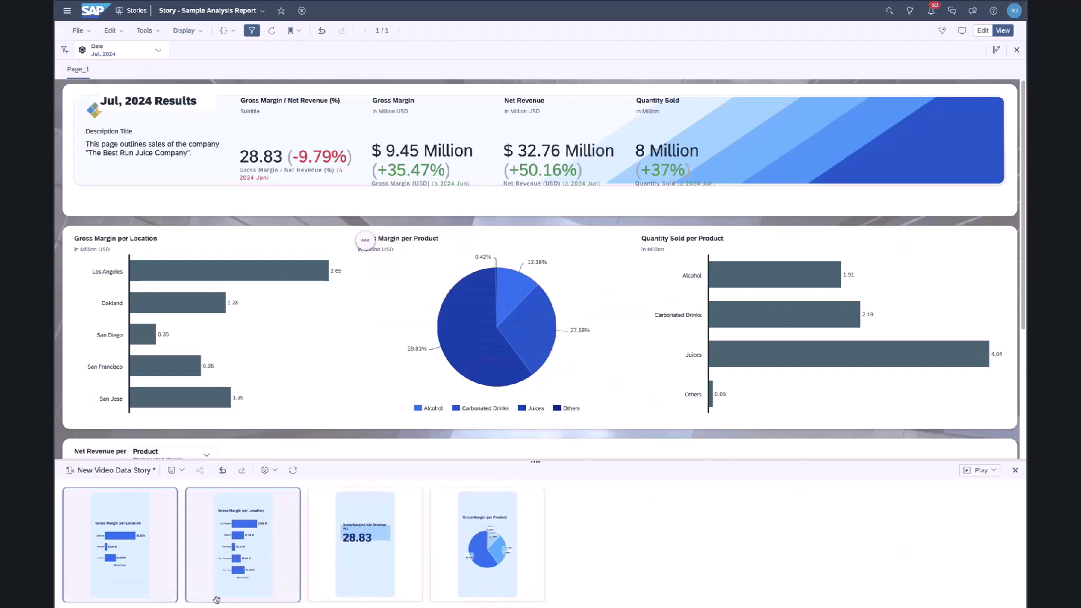
# Apply the Smart Transition video effect to the scene
pyautogui.click(306, 541)
pyautogui.click(542, 267)
pyautogui.click(498, 298)
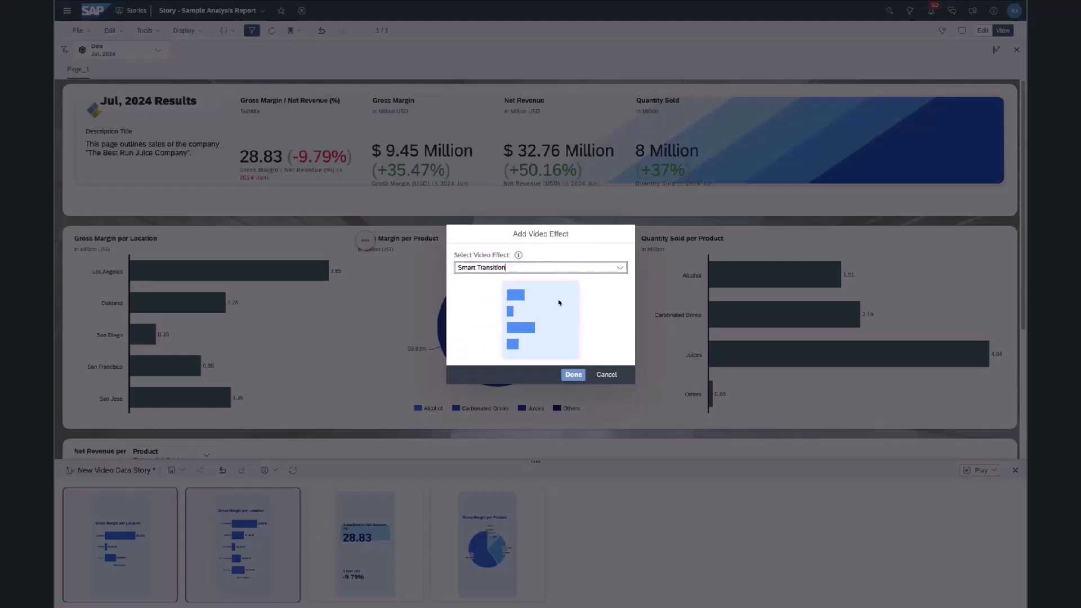
pyautogui.click(574, 374)
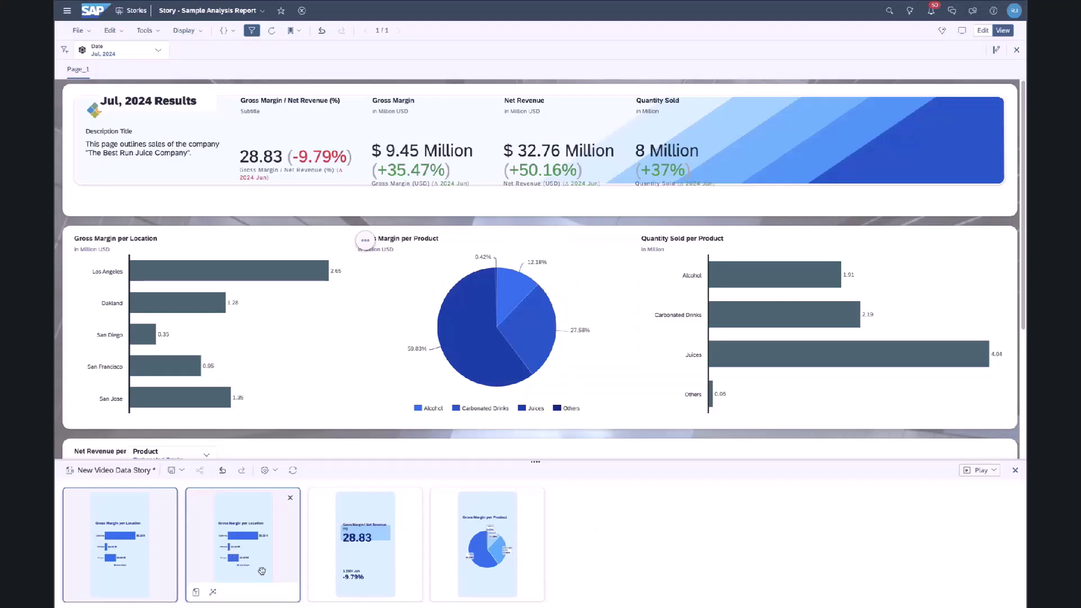
# Set the video's opening title to 'Demo VDS'
pyautogui.click(267, 472)
pyautogui.moveTo(292, 484)
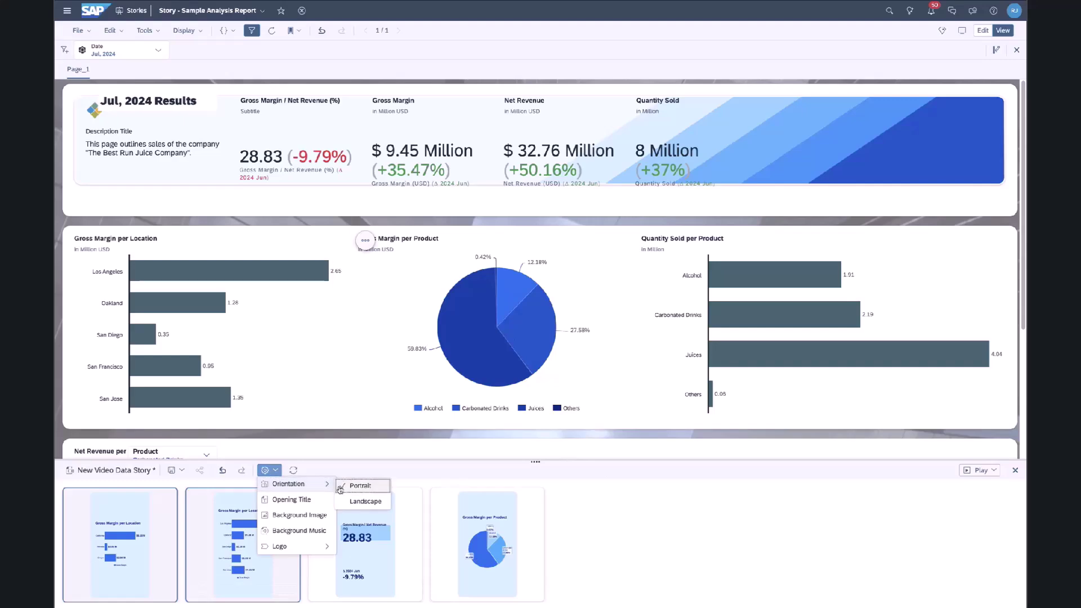
pyautogui.click(292, 499)
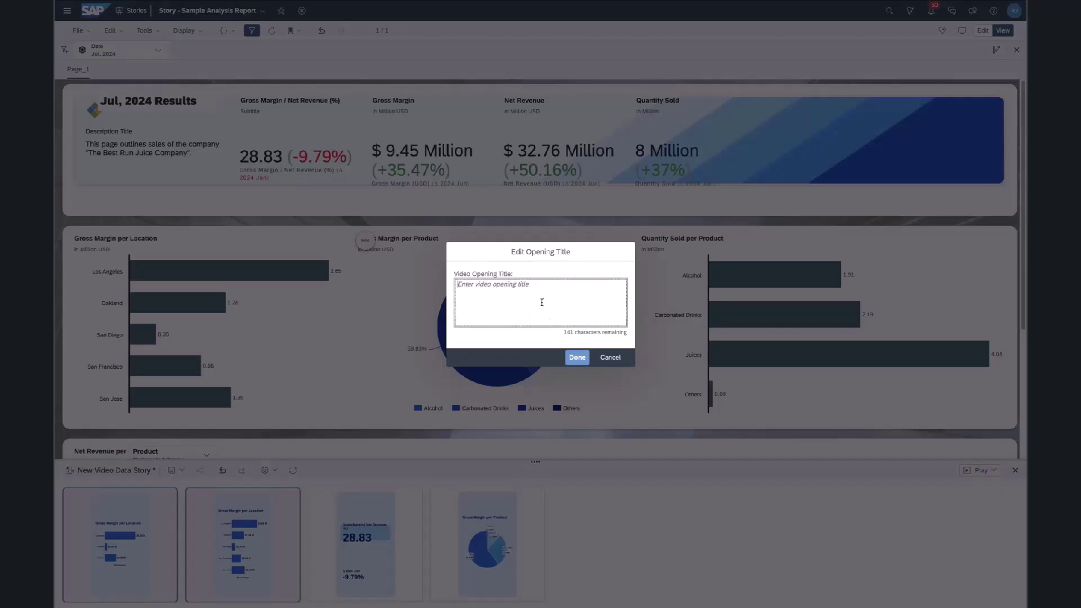
pyautogui.write('Demo VDS')
pyautogui.click(577, 357)
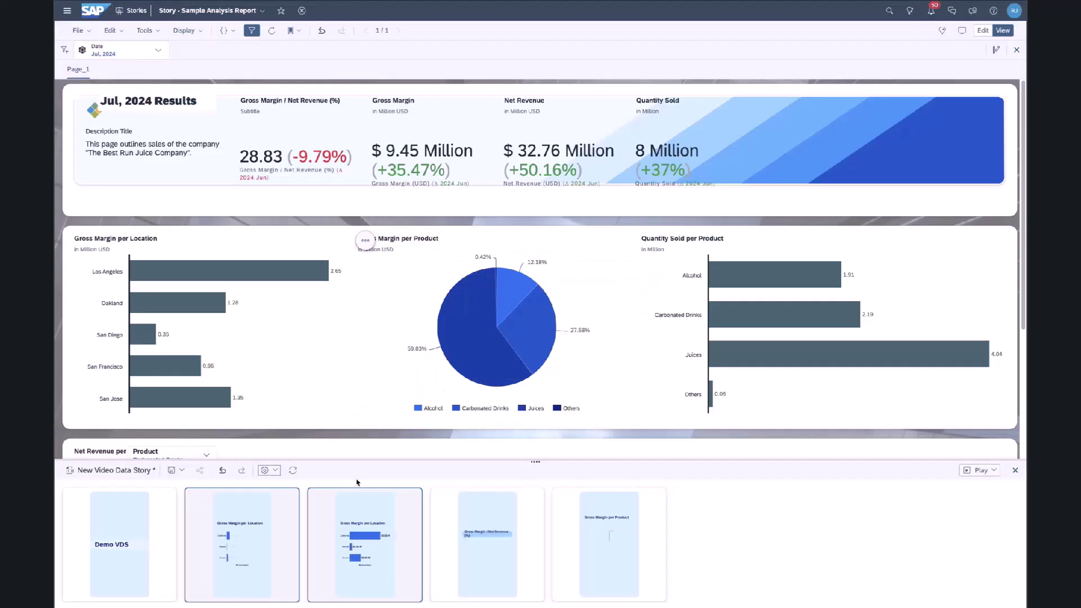
# Apply the Architecture background image theme to all scenes
pyautogui.click(267, 471)
pyautogui.click(298, 515)
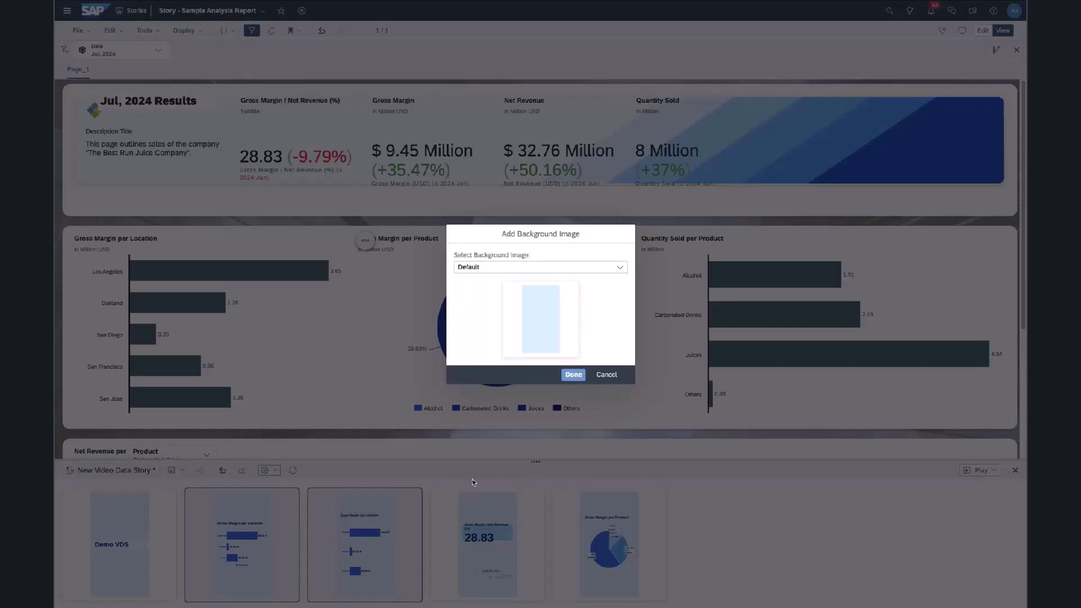
pyautogui.click(621, 268)
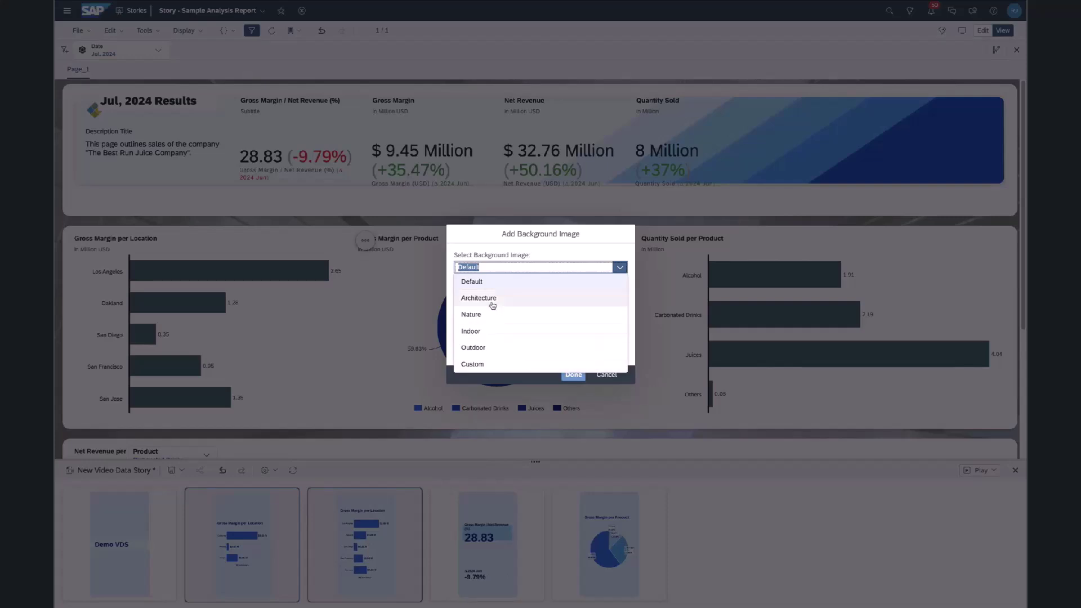
pyautogui.click(498, 298)
pyautogui.click(574, 390)
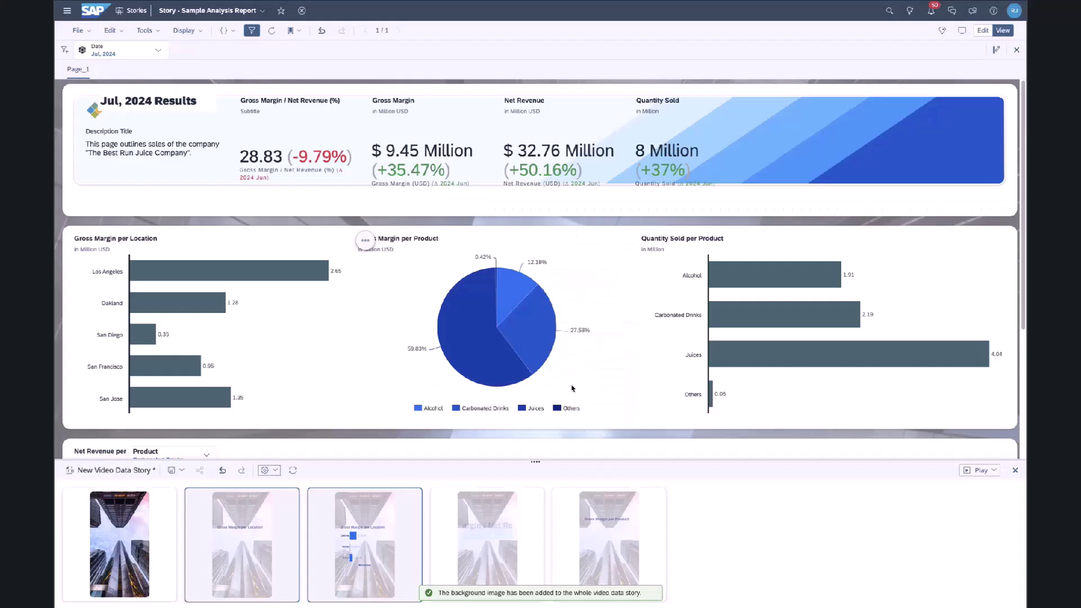
# Add a background music track to the video
pyautogui.click(267, 469)
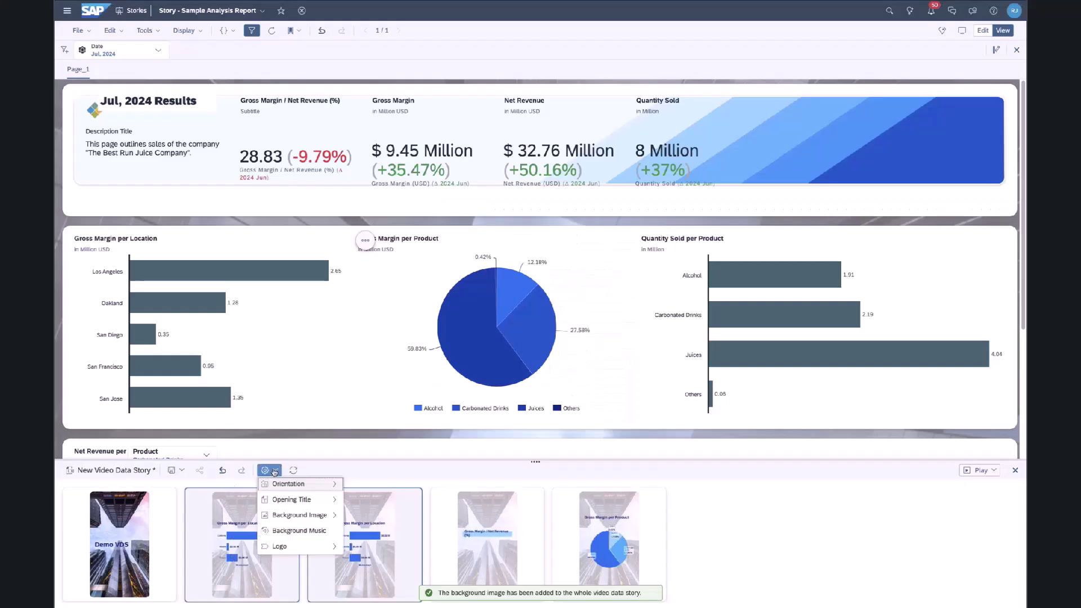
pyautogui.click(297, 531)
pyautogui.click(621, 311)
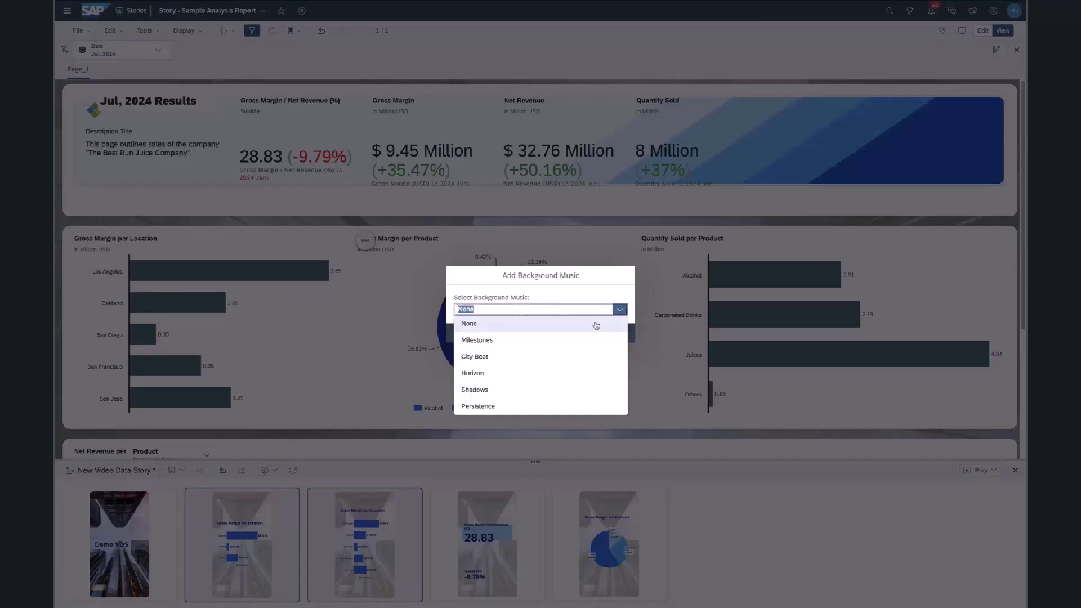
pyautogui.click(519, 357)
pyautogui.click(572, 347)
# Save the video data story as 'Demo VDS'
pyautogui.click(172, 471)
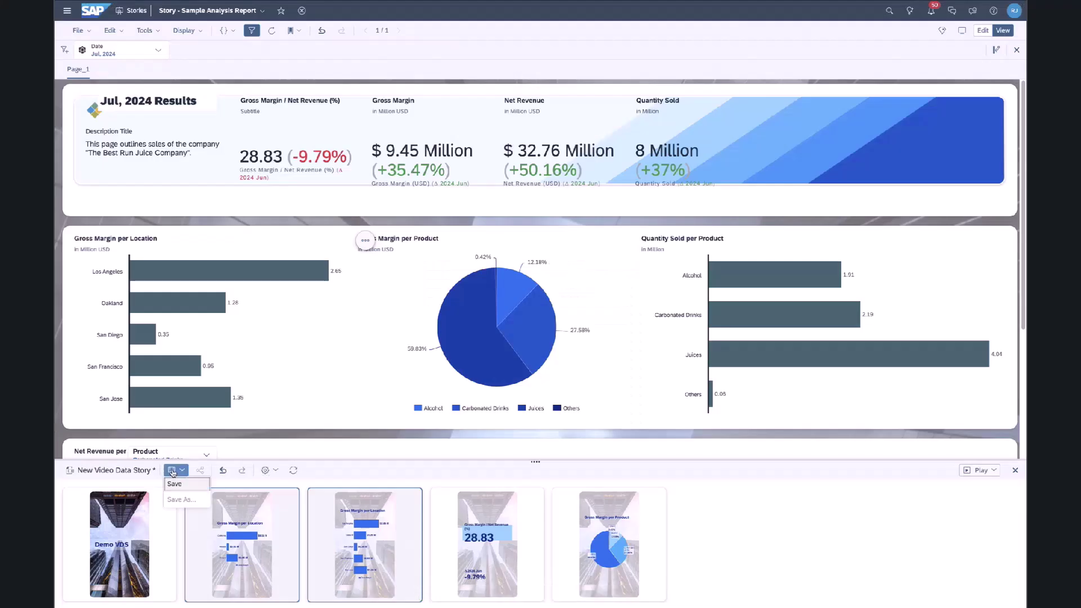
pyautogui.click(174, 486)
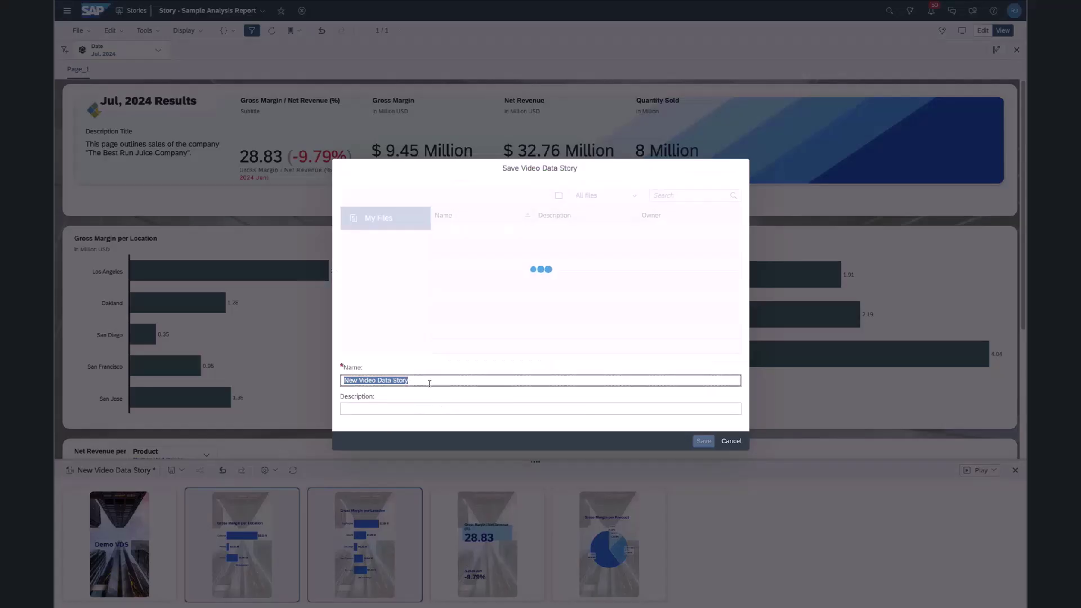
pyautogui.write('Demo VDS')
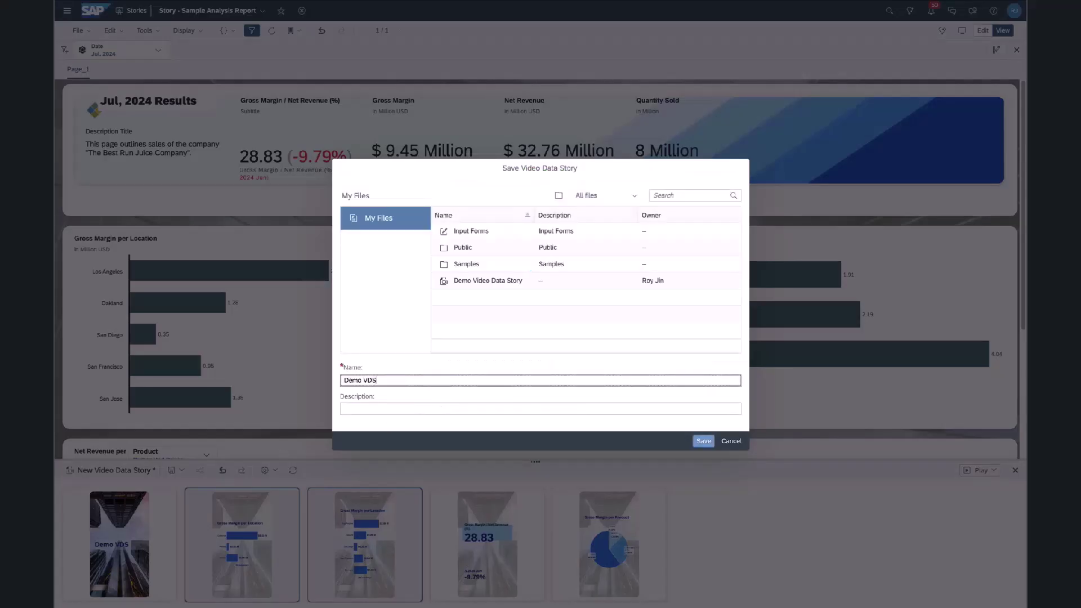
pyautogui.click(702, 441)
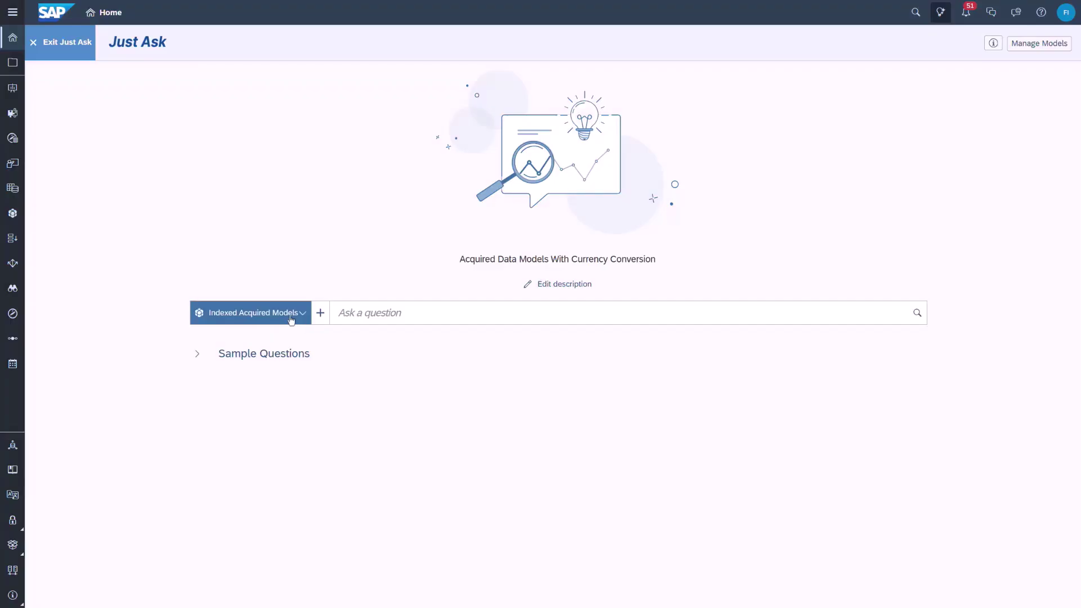
# Add the Bikes Sales Orders CC model to Just Ask with BRL as Currency Variable
pyautogui.click(288, 320)
pyautogui.click(317, 530)
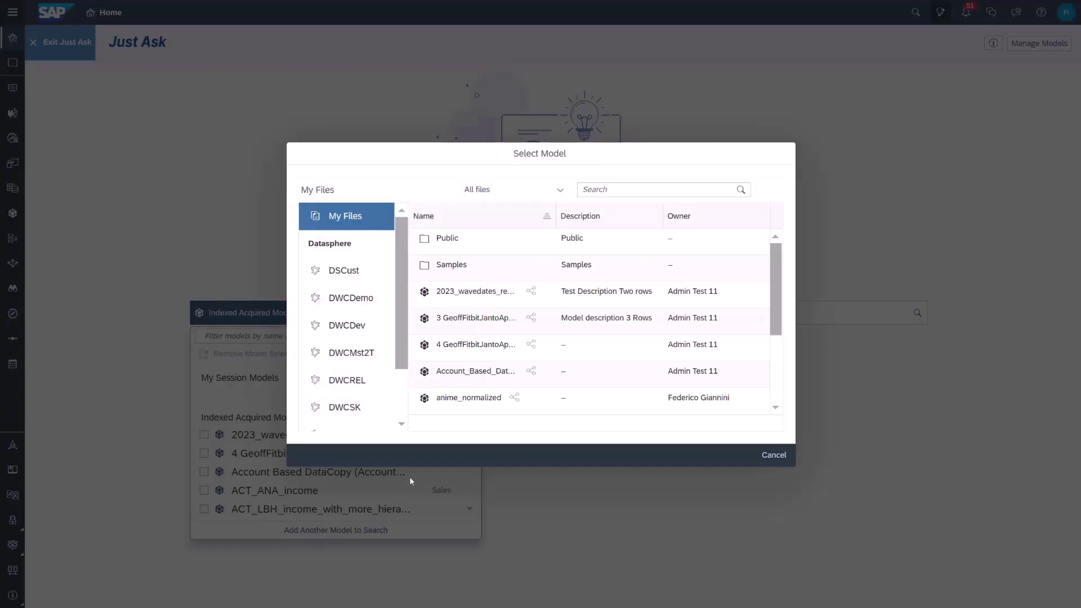
pyautogui.click(613, 192)
pyautogui.write('ideal')
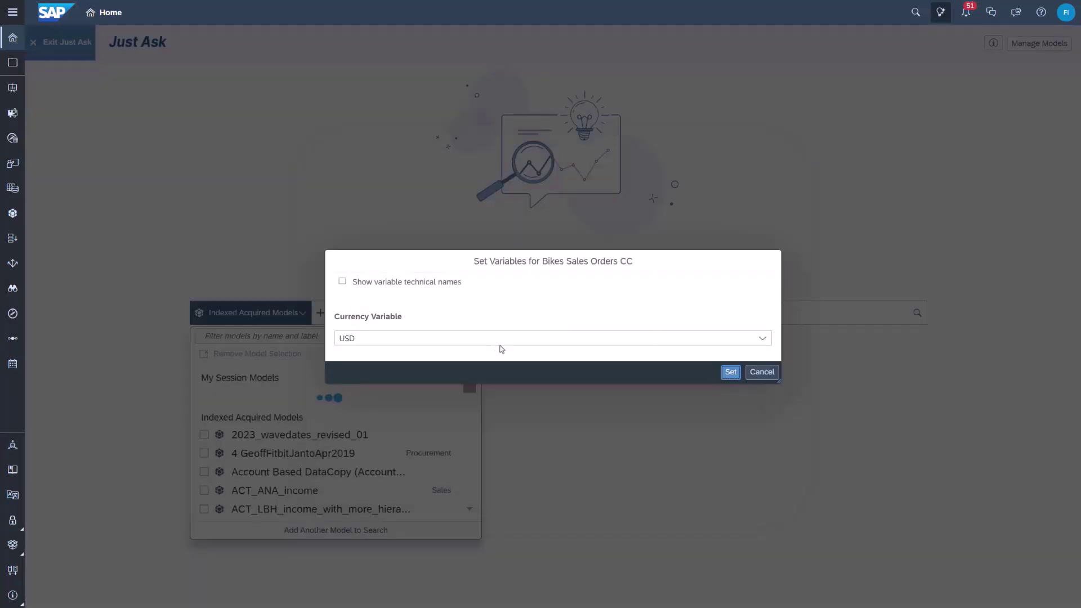
pyautogui.click(502, 338)
pyautogui.write('br')
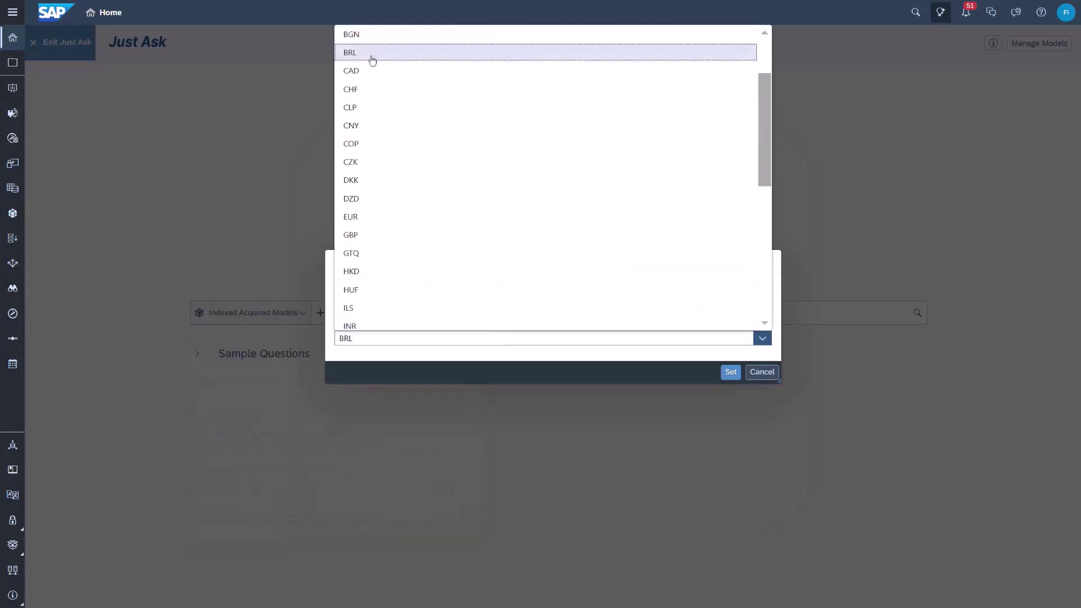
pyautogui.click(376, 58)
pyautogui.click(730, 373)
# Ask 'sales', then 'sales in JPY', returning ¥300.46 m
pyautogui.click(532, 315)
pyautogui.write('sales')
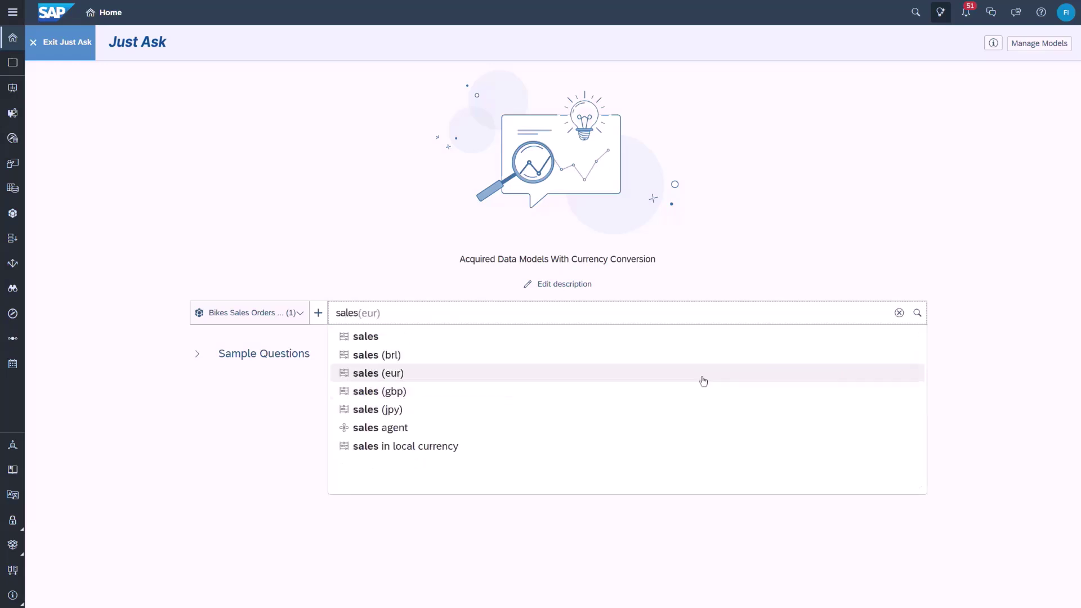
pyautogui.click(918, 313)
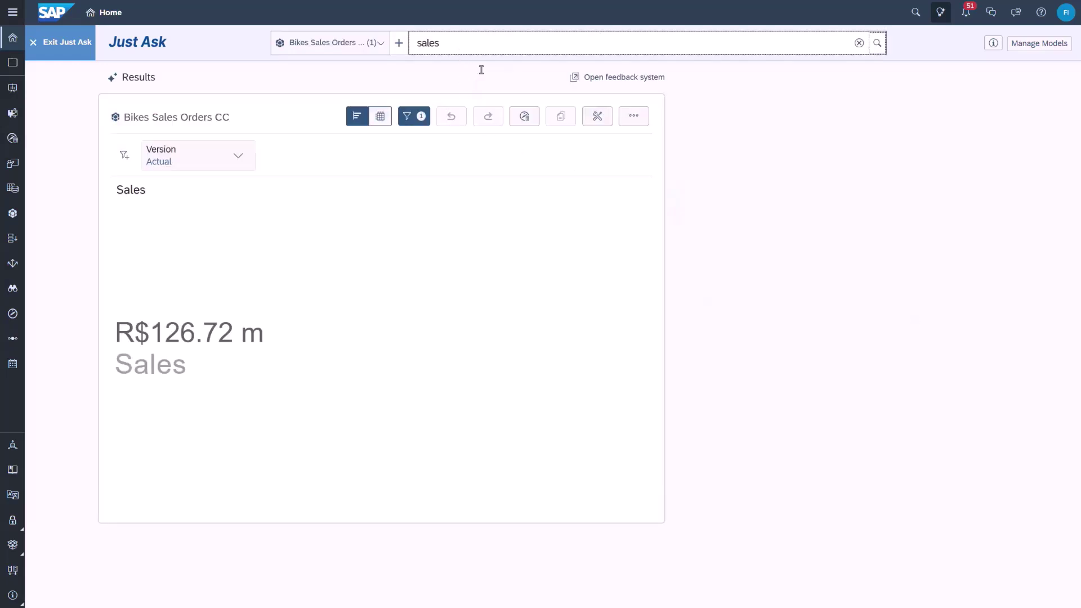
pyautogui.write(' in JPY')
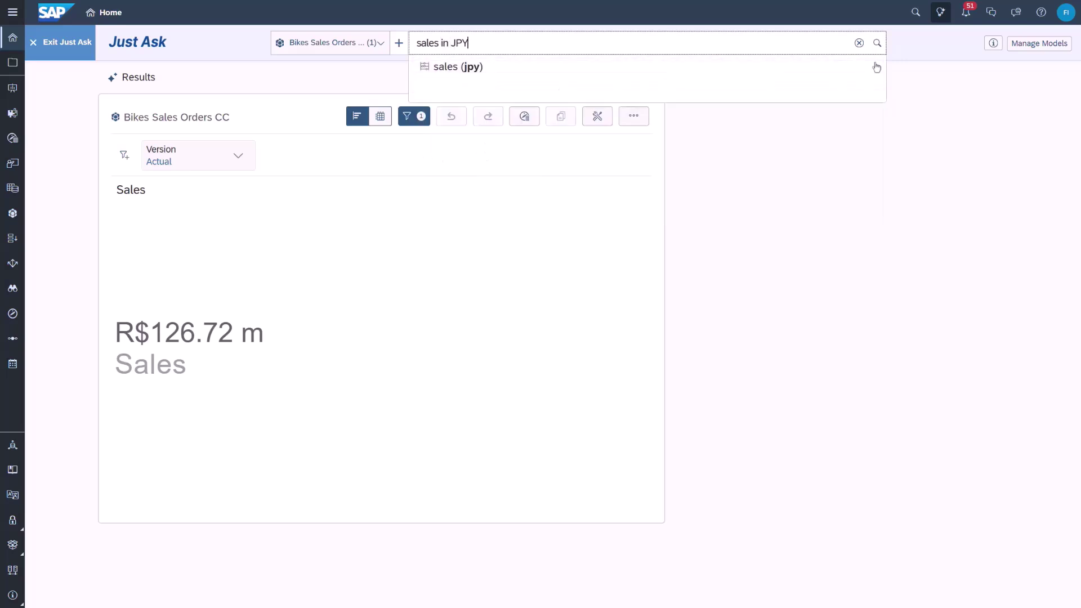
pyautogui.click(879, 44)
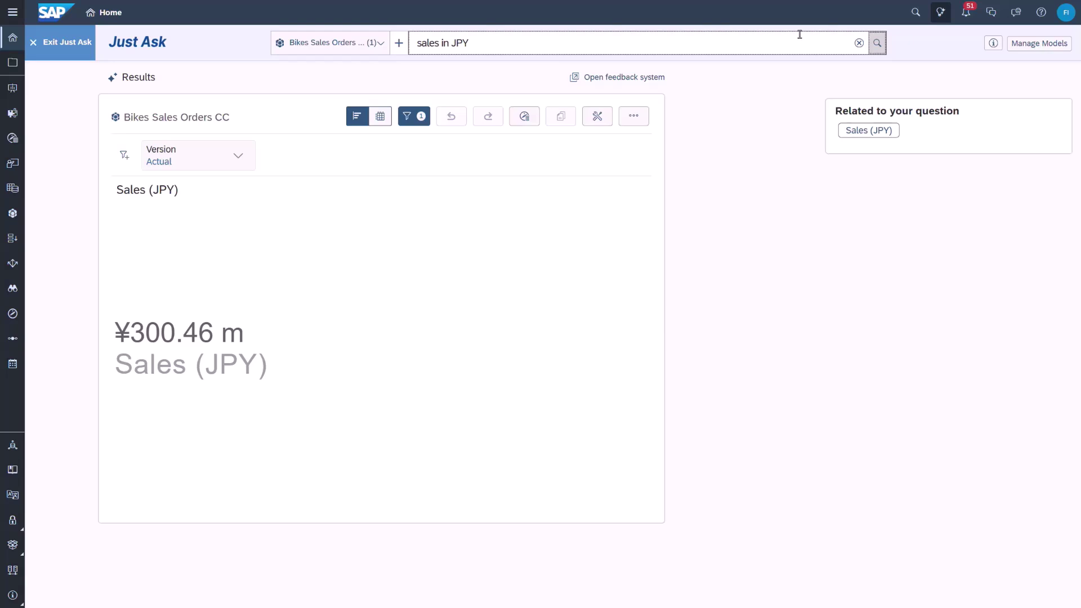
# Ask 'sales in British Pounds' to get £21.75 m, then clear the currency wording
pyautogui.click(486, 40)
pyautogui.press('BackSpace')
pyautogui.press('BackSpace')
pyautogui.press('BackSpace')
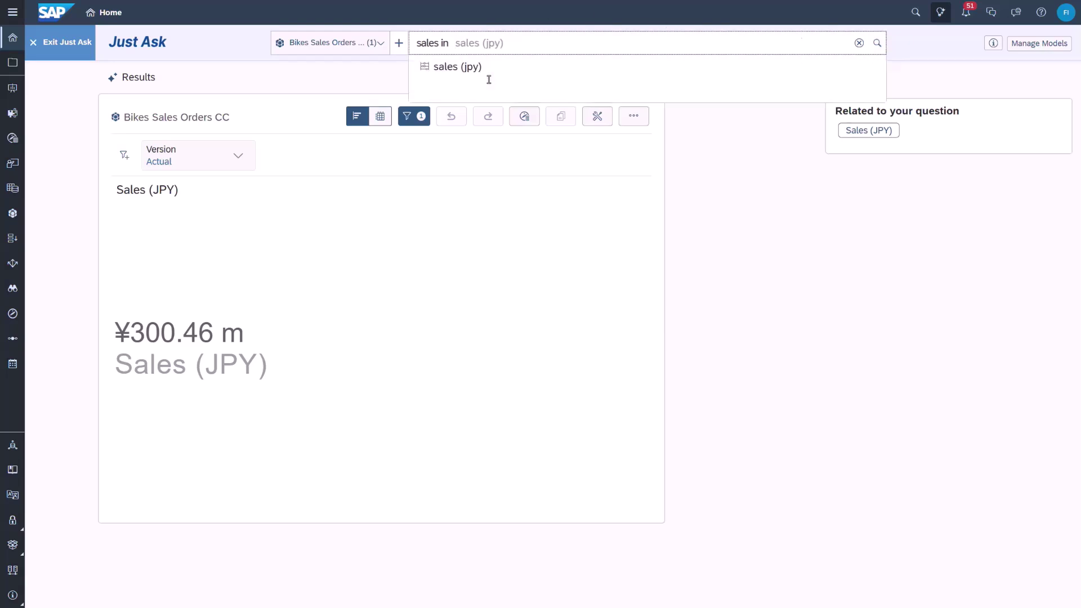
pyautogui.write('British Pound')
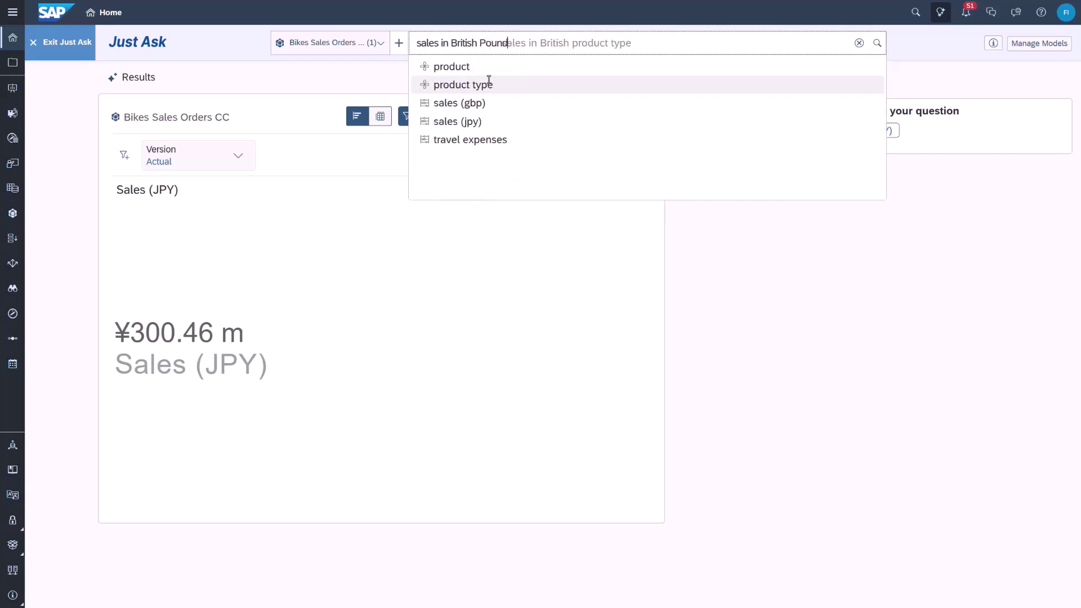
pyautogui.write('s')
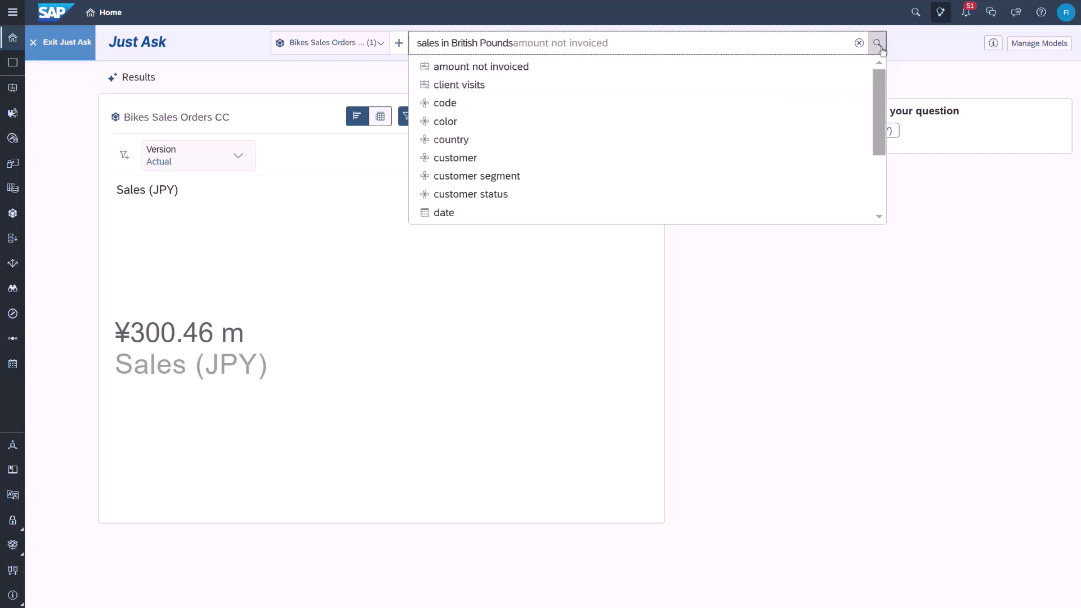
pyautogui.click(879, 46)
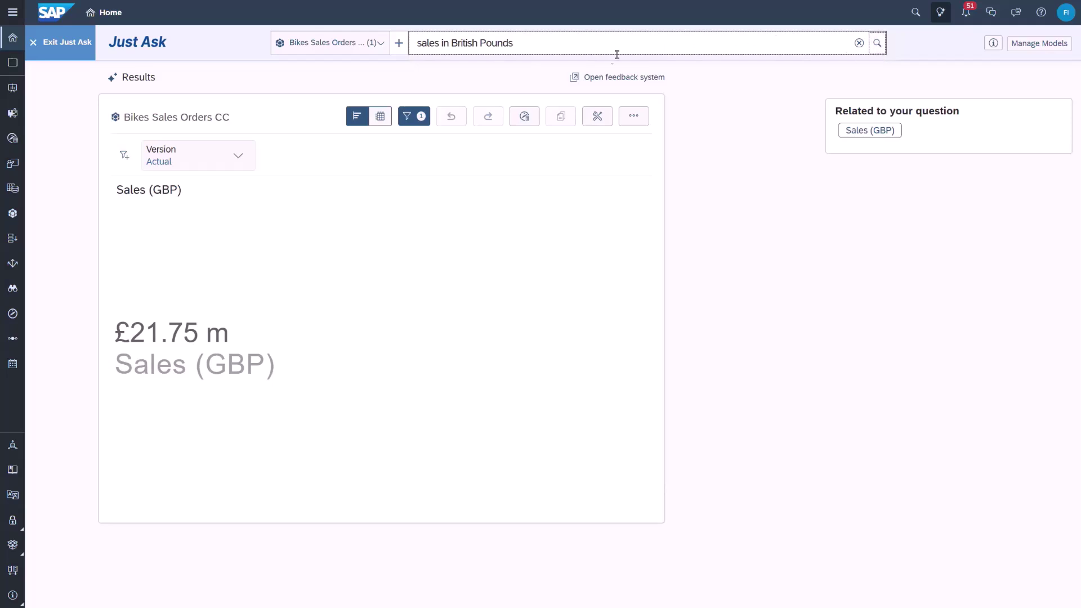
pyautogui.press('BackSpace')
pyautogui.press('BackSpace')
pyautogui.press('BackSpace')
pyautogui.press('BackSpace')
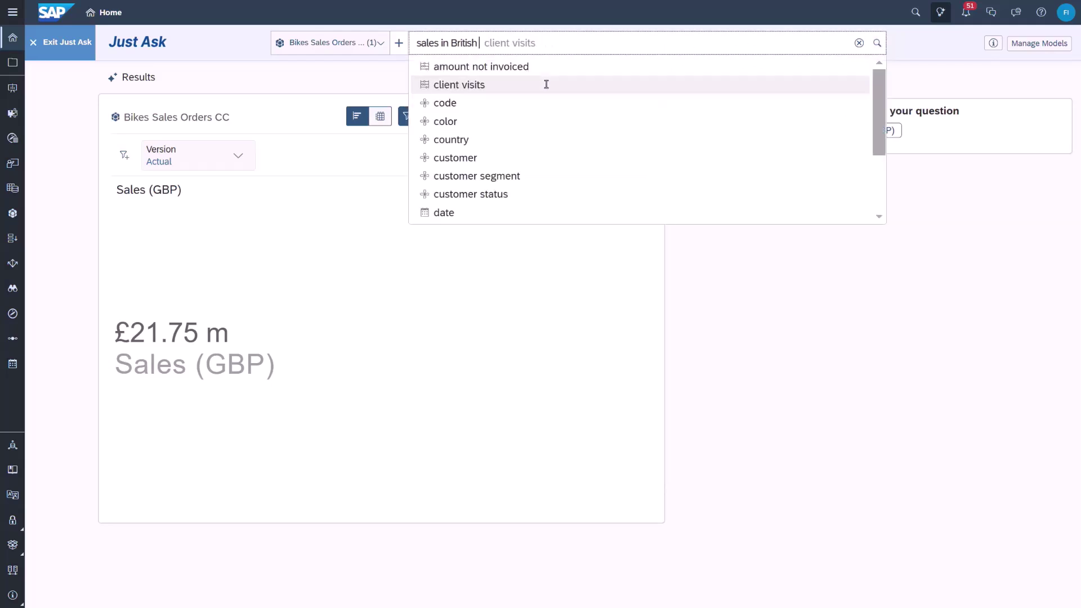
pyautogui.press('BackSpace')
pyautogui.press('BackSpace')
pyautogui.press('BackSpace')
pyautogui.press('BackSpace')
pyautogui.press('BackSpace')
pyautogui.press('BackSpace')
pyautogui.press('BackSpace')
pyautogui.write('l')
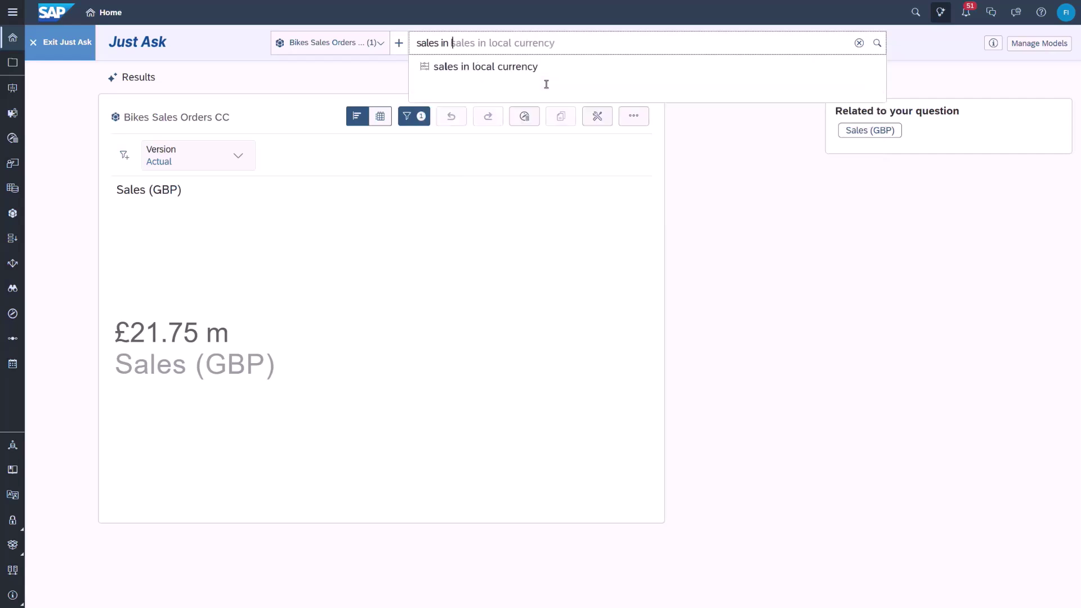
pyautogui.write('ocal currency')
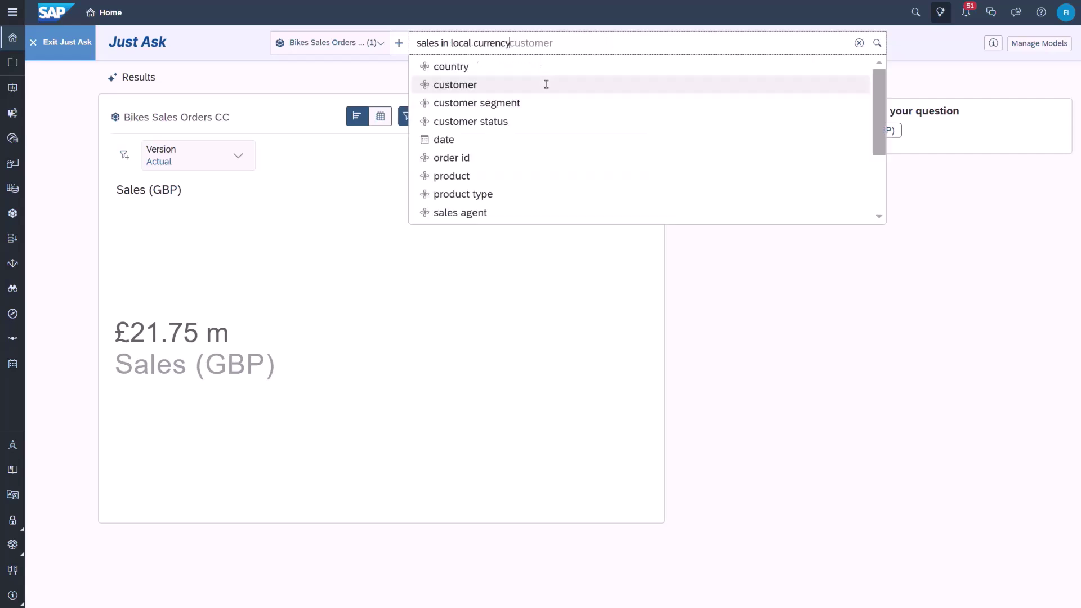
# Compare local-currency sales actual versus forecast by country, drilling the European Union into countries
pyautogui.click(877, 42)
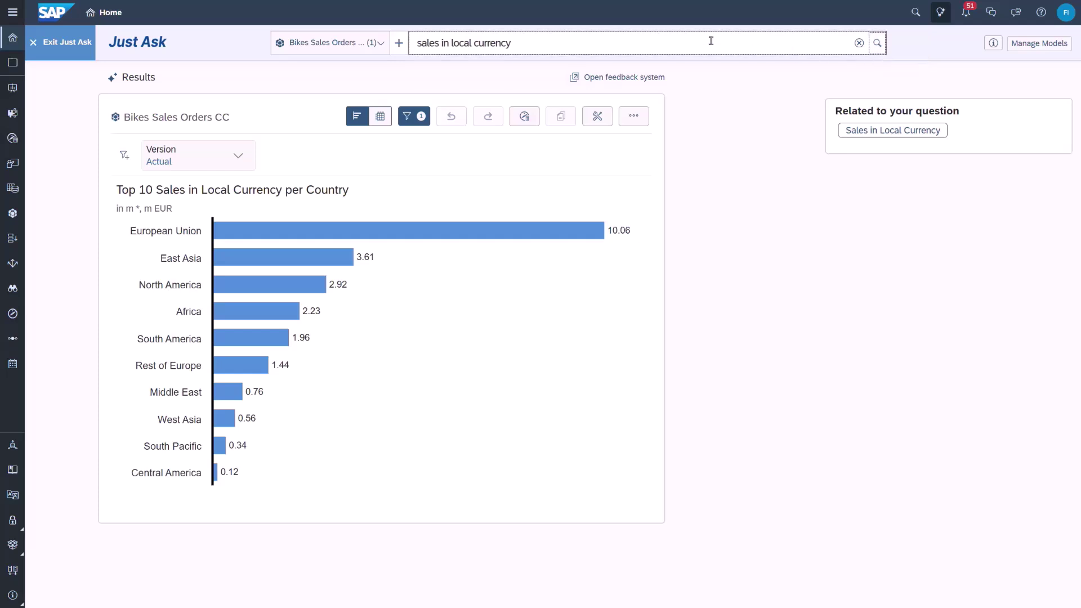
pyautogui.write(' actual')
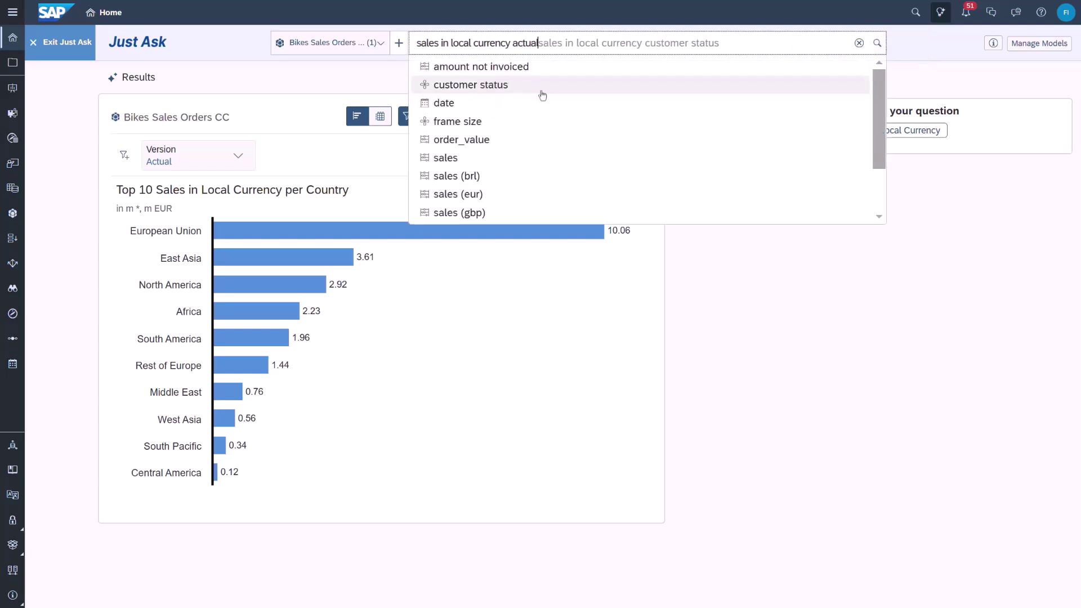
pyautogui.write(' compared to')
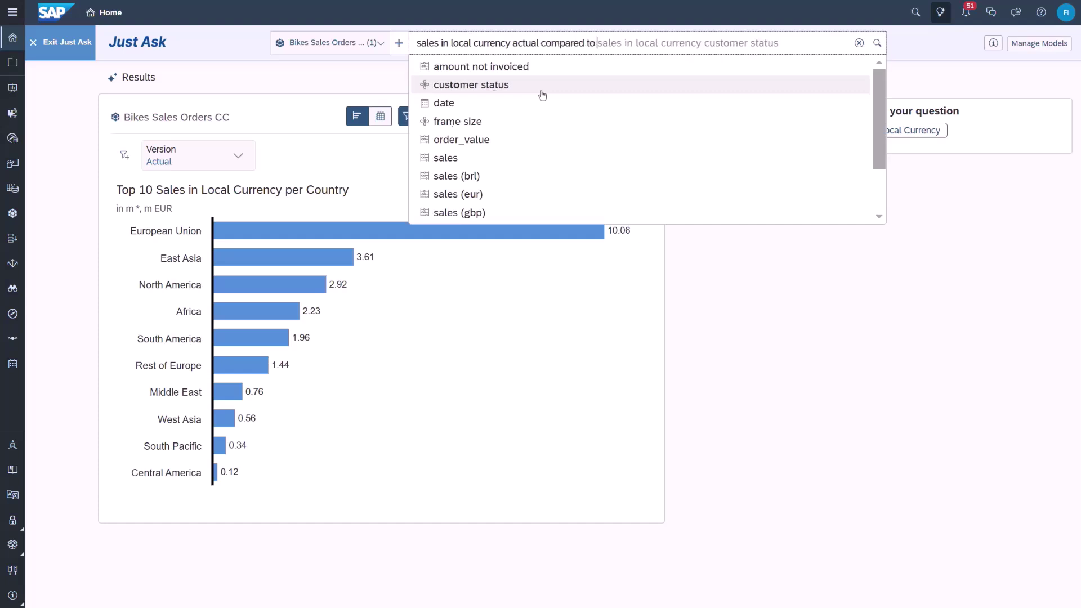
pyautogui.write(' forecast')
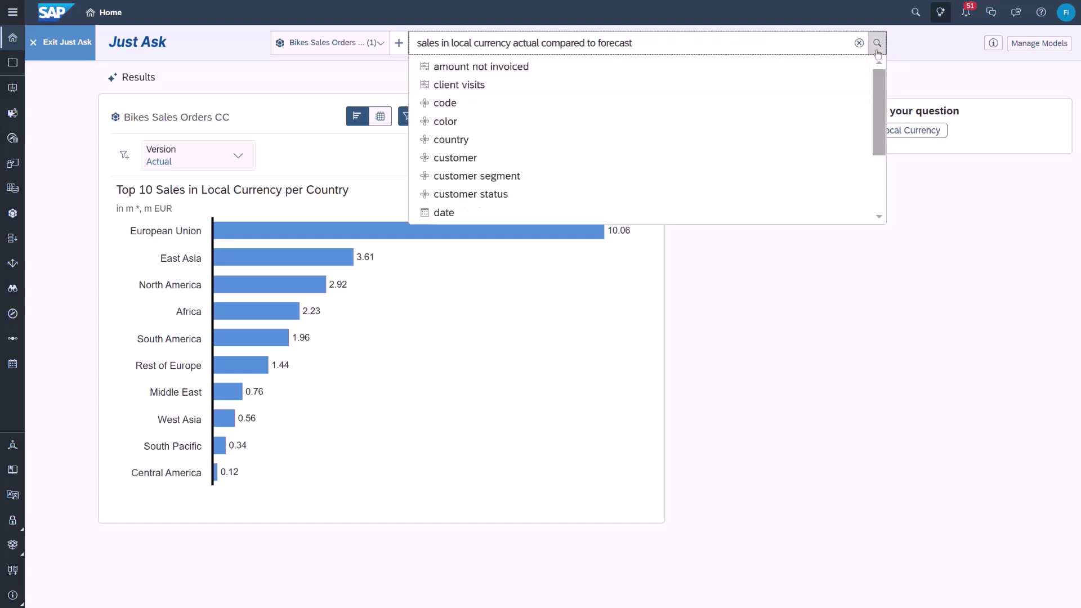
pyautogui.click(877, 42)
pyautogui.click(478, 235)
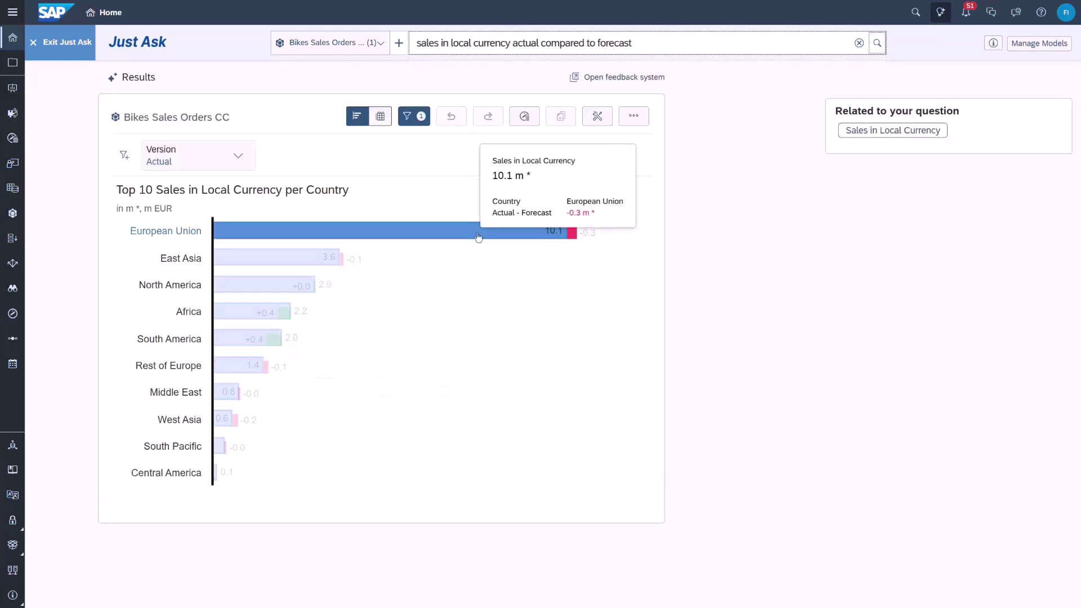
pyautogui.click(526, 217)
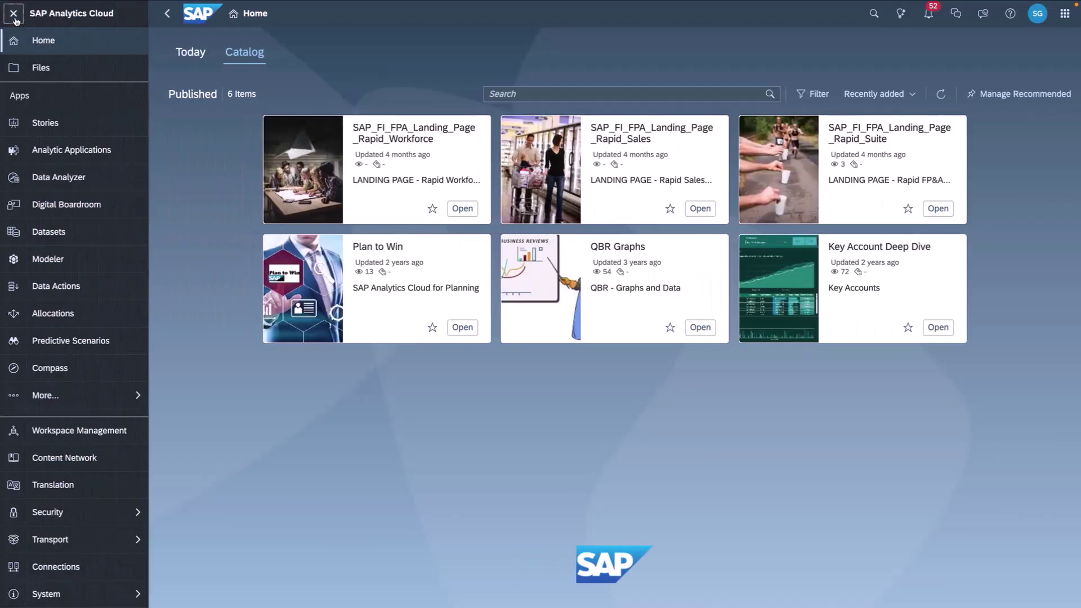
# Open System > Job Monitor, collapse the navigation and show only Multi Actions jobs
pyautogui.click(96, 595)
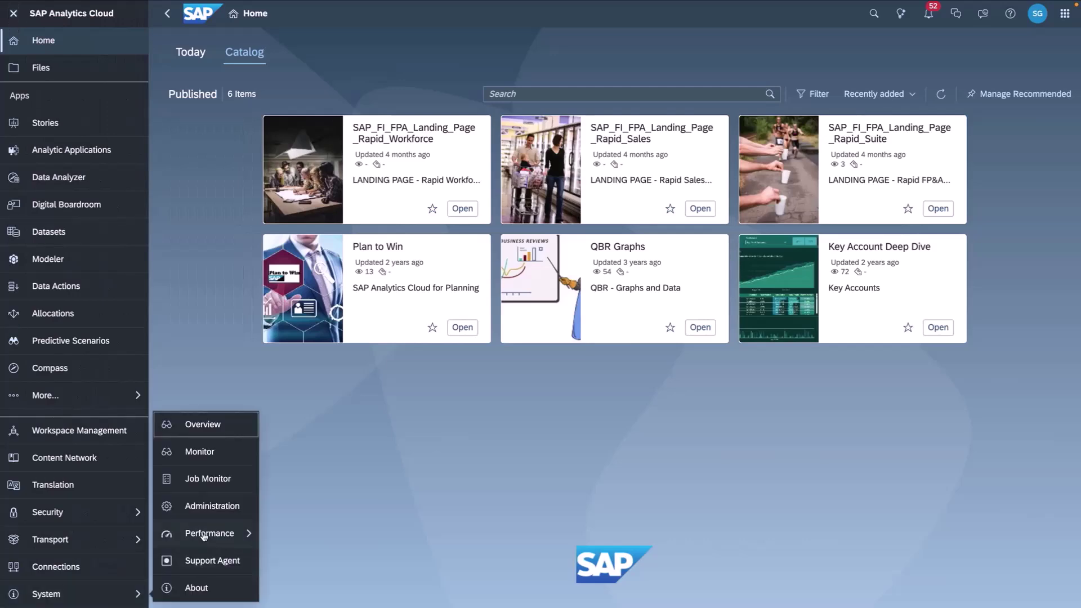
pyautogui.click(237, 481)
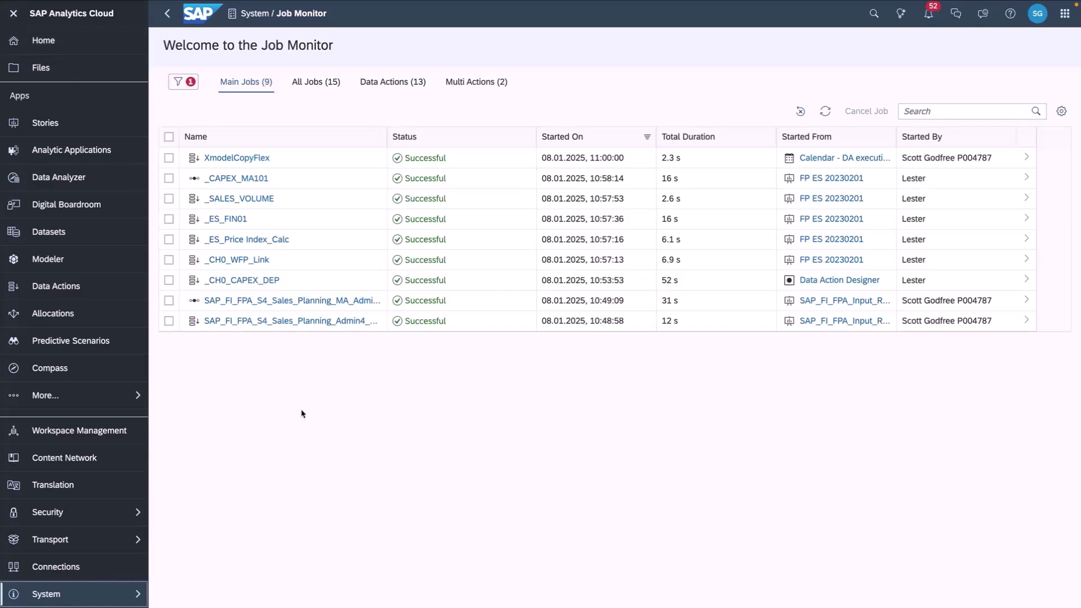
pyautogui.click(12, 14)
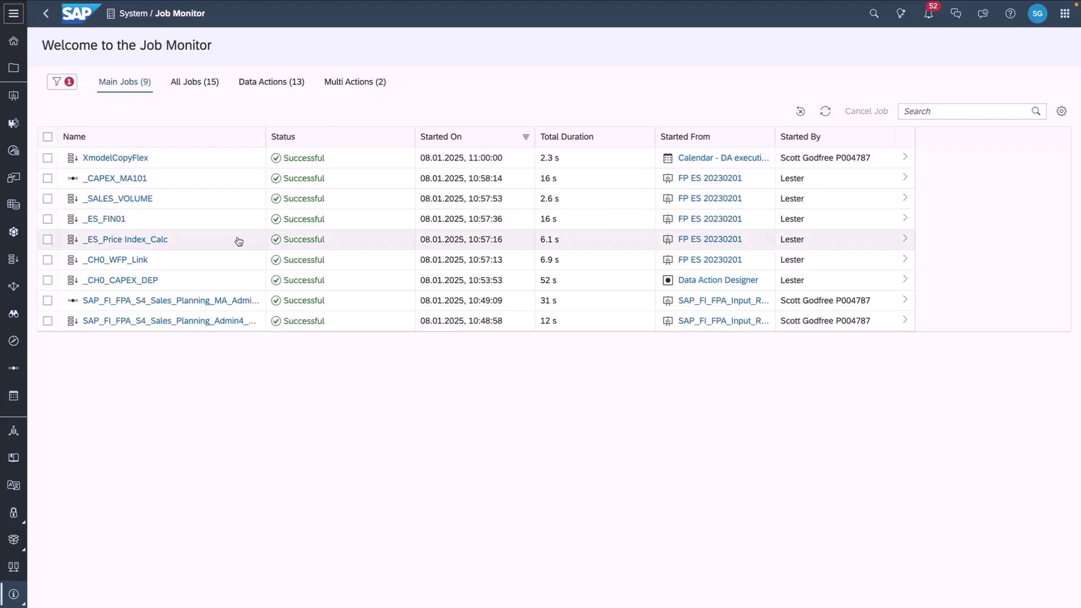
pyautogui.click(367, 88)
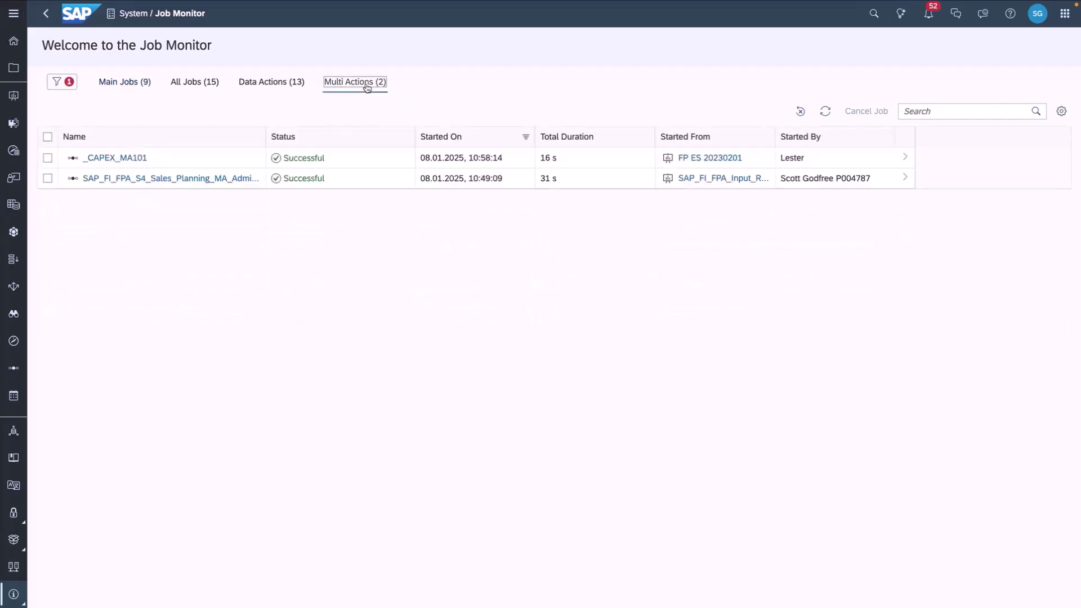
# Open the Sales Planning multi-action job, collapsing its four steps and widening step names
pyautogui.click(899, 177)
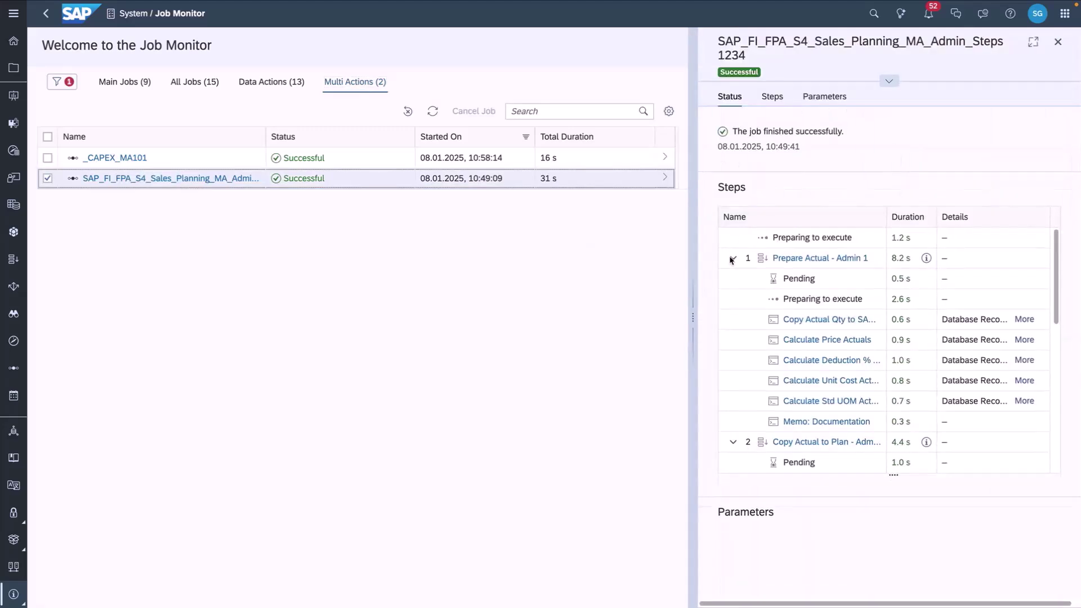
pyautogui.click(733, 258)
pyautogui.click(733, 279)
pyautogui.click(733, 297)
pyautogui.click(734, 319)
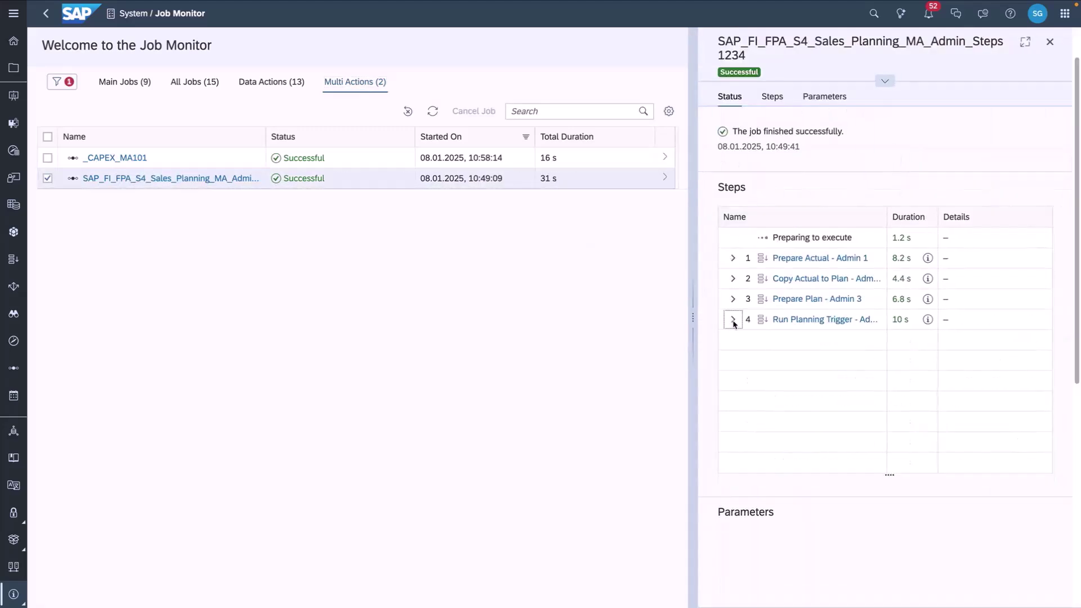
pyautogui.moveTo(888, 230); pyautogui.dragTo(918, 245)
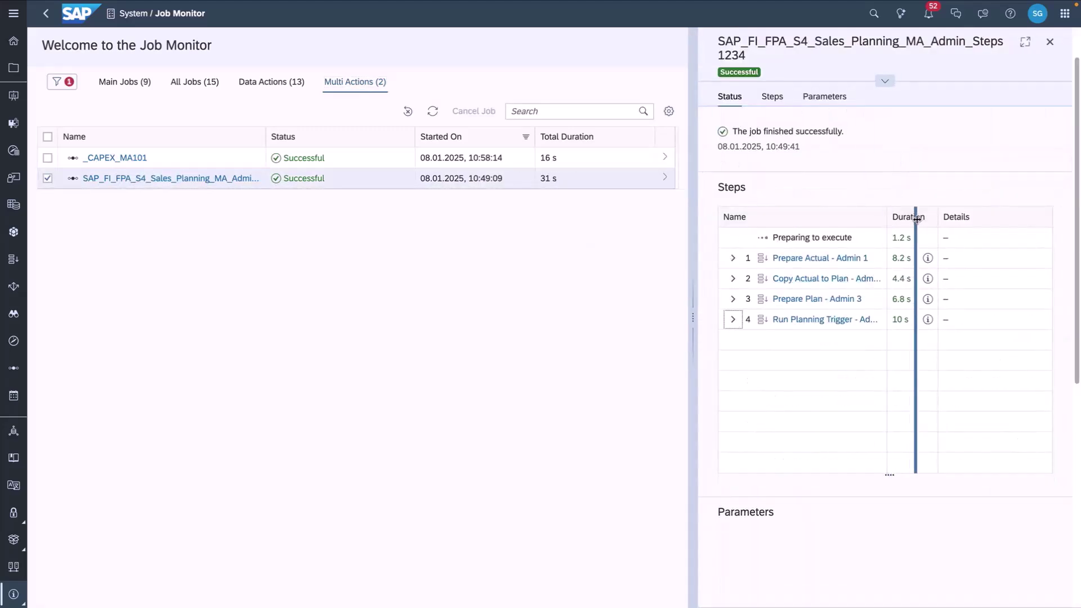
# Inspect the Prepare Actual - Admin 1 step, then close details and return to Main Jobs
pyautogui.click(732, 258)
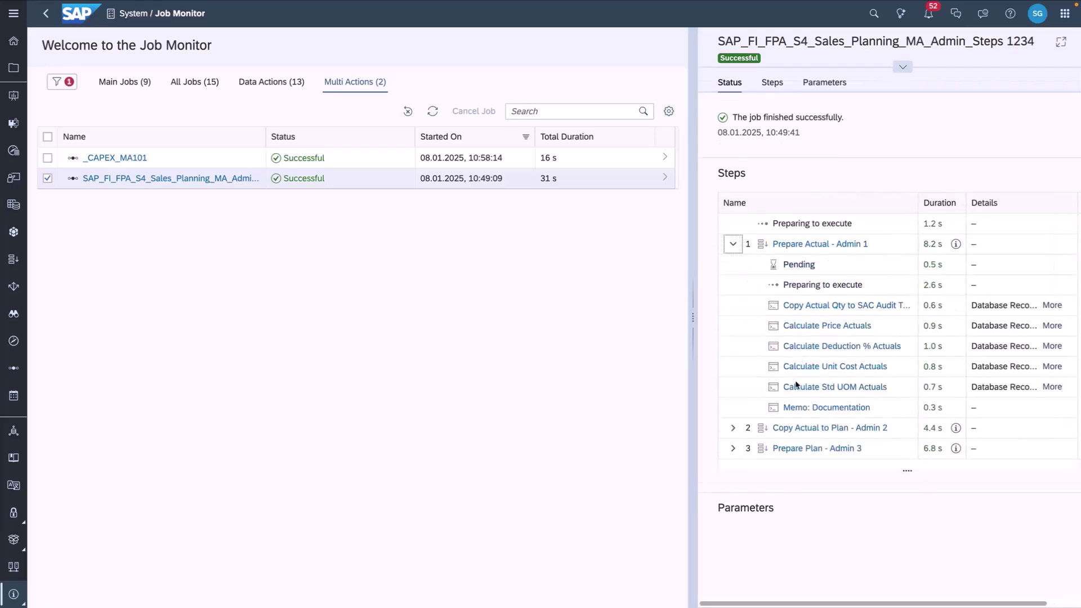
pyautogui.click(715, 244)
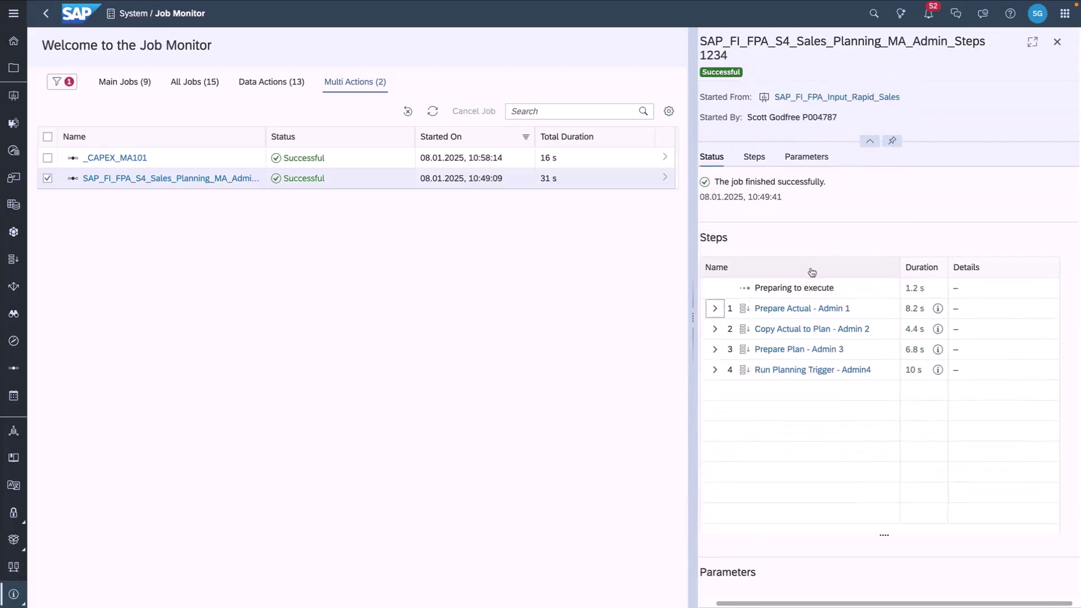
pyautogui.click(1057, 41)
pyautogui.click(123, 85)
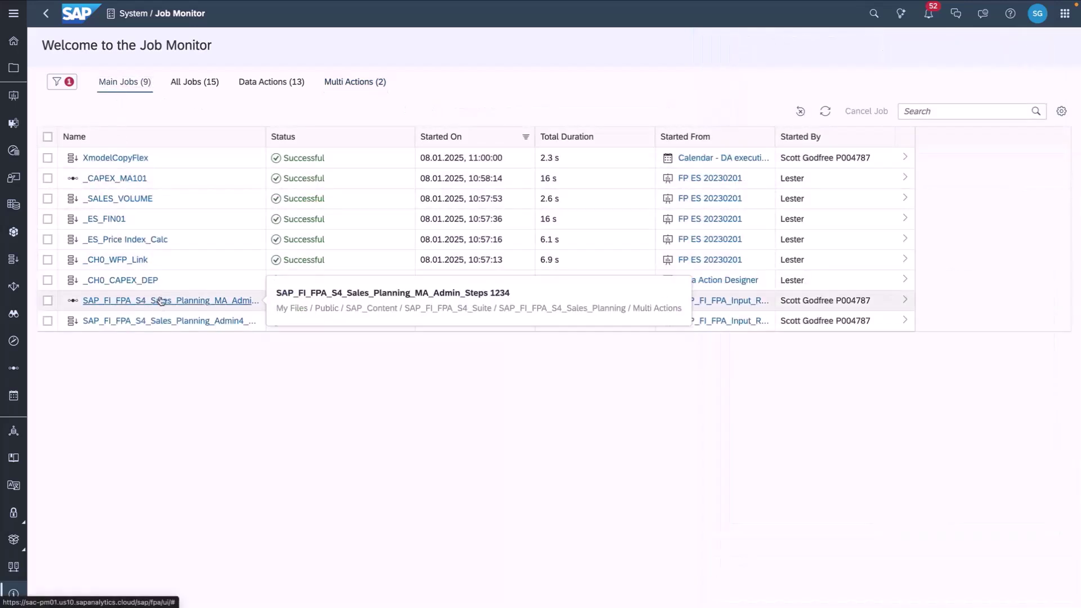
# Show all 15 jobs and filter Started On to the last 11 days
pyautogui.click(201, 89)
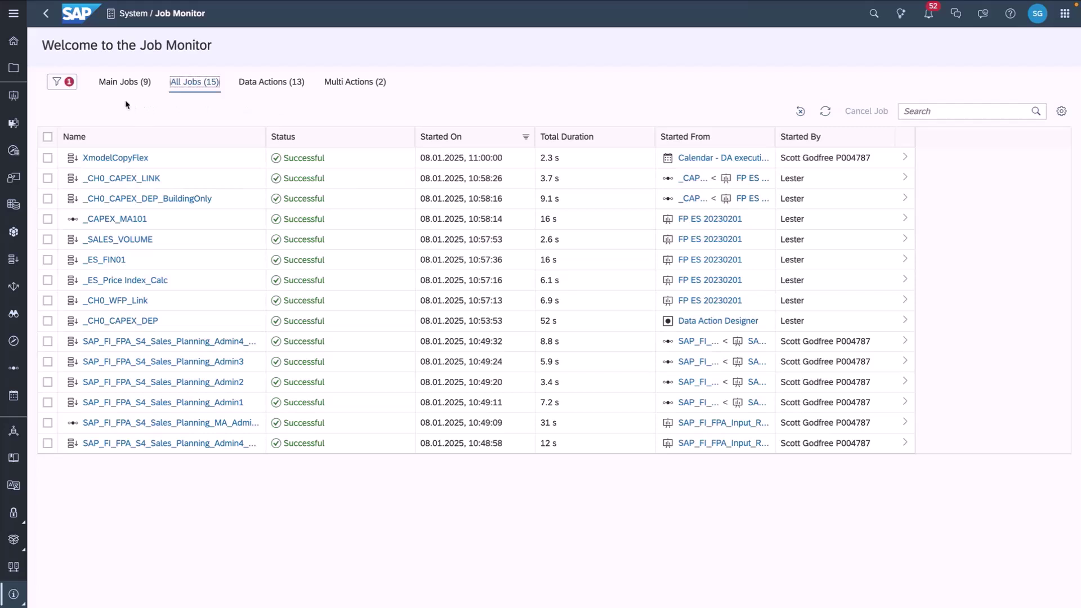
pyautogui.click(75, 88)
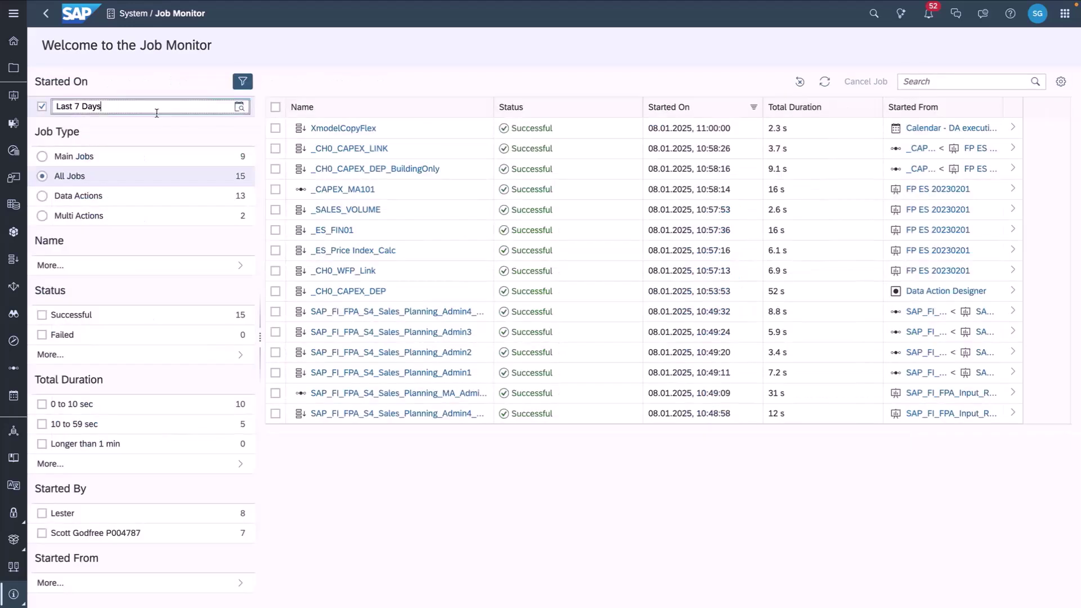
pyautogui.click(239, 107)
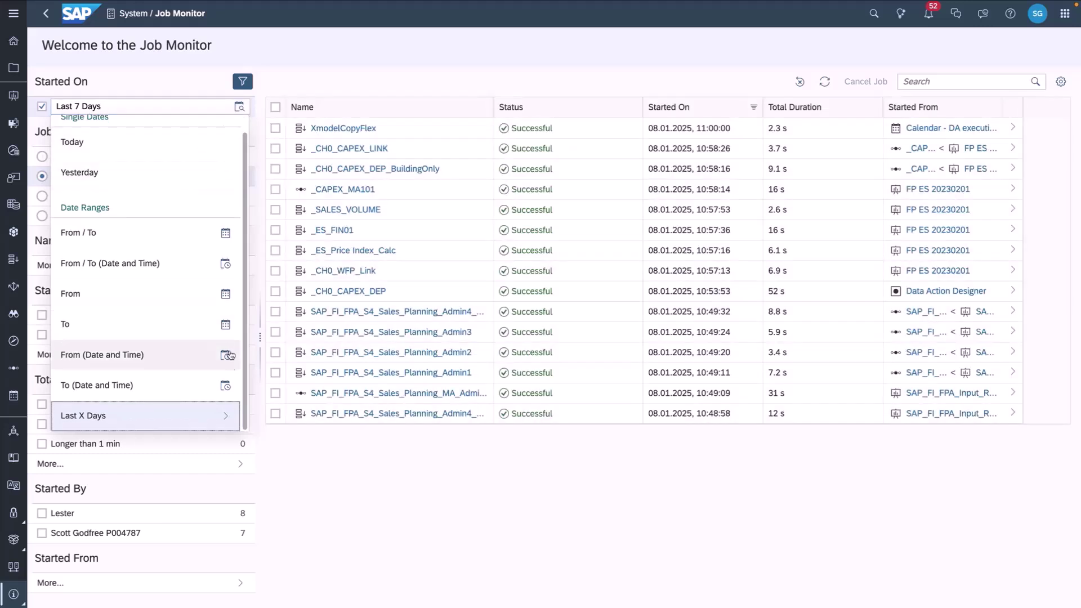
pyautogui.click(223, 414)
pyautogui.click(110, 172)
pyautogui.click(110, 172)
pyautogui.click(111, 172)
pyautogui.click(111, 171)
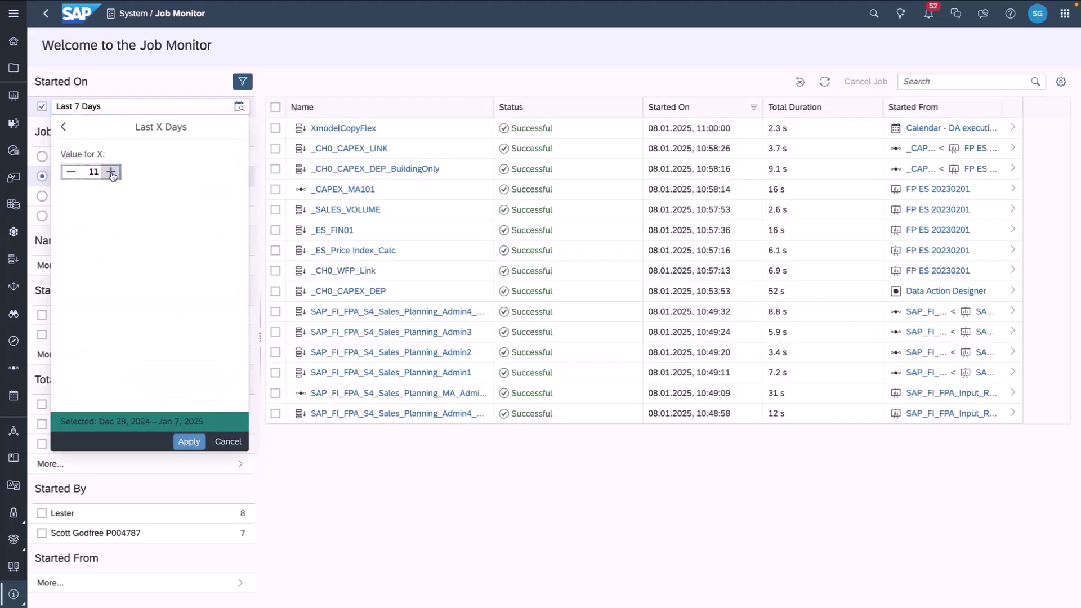
pyautogui.click(189, 441)
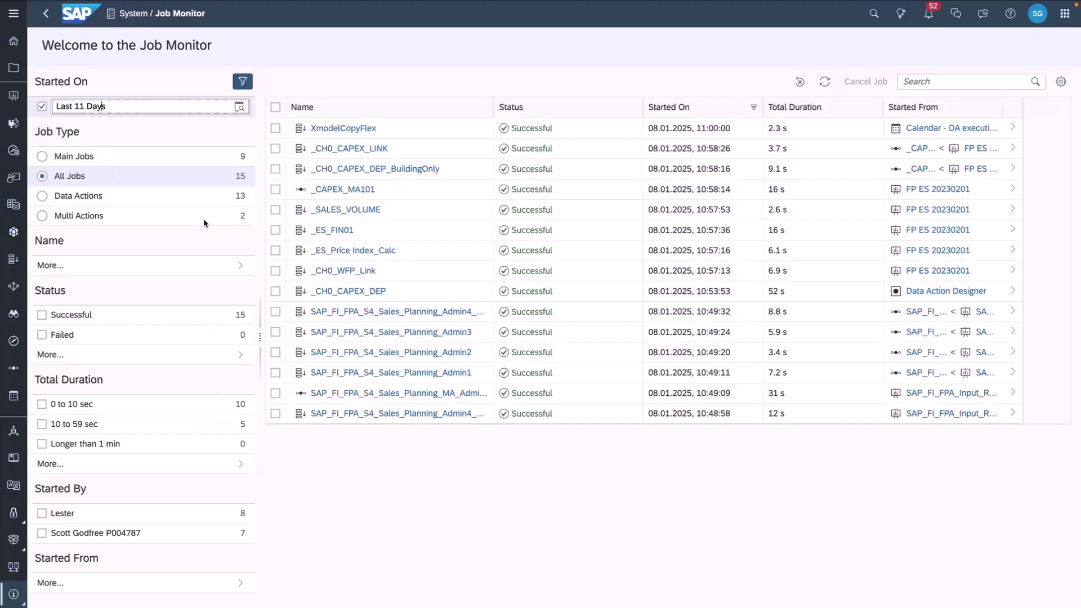
# Add a Total Duration filter of 15 to 30 seconds
pyautogui.click(240, 464)
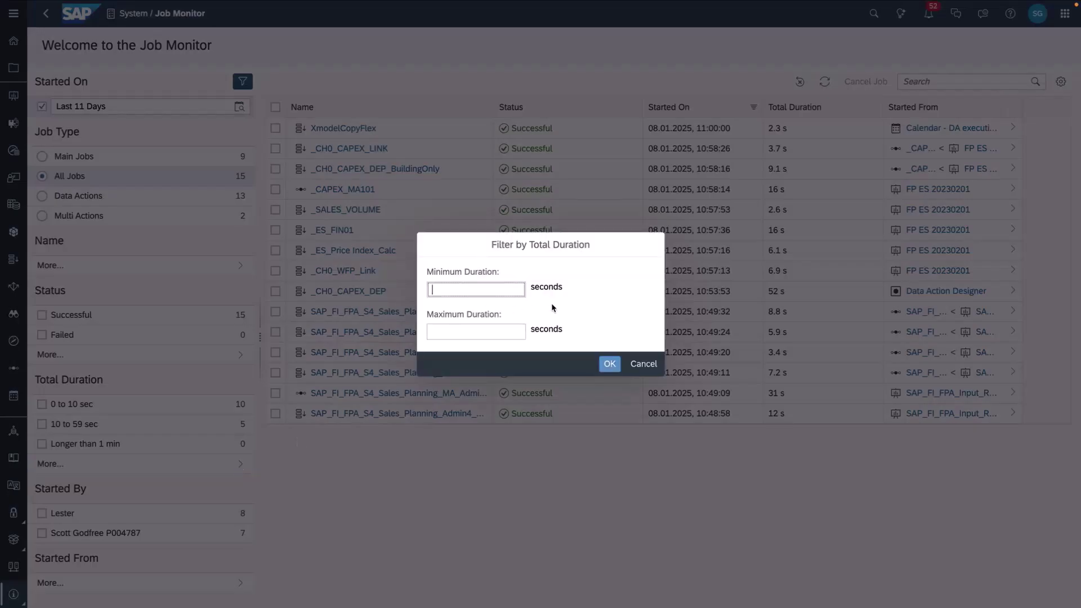
pyautogui.write('15')
pyautogui.click(499, 331)
pyautogui.write('30')
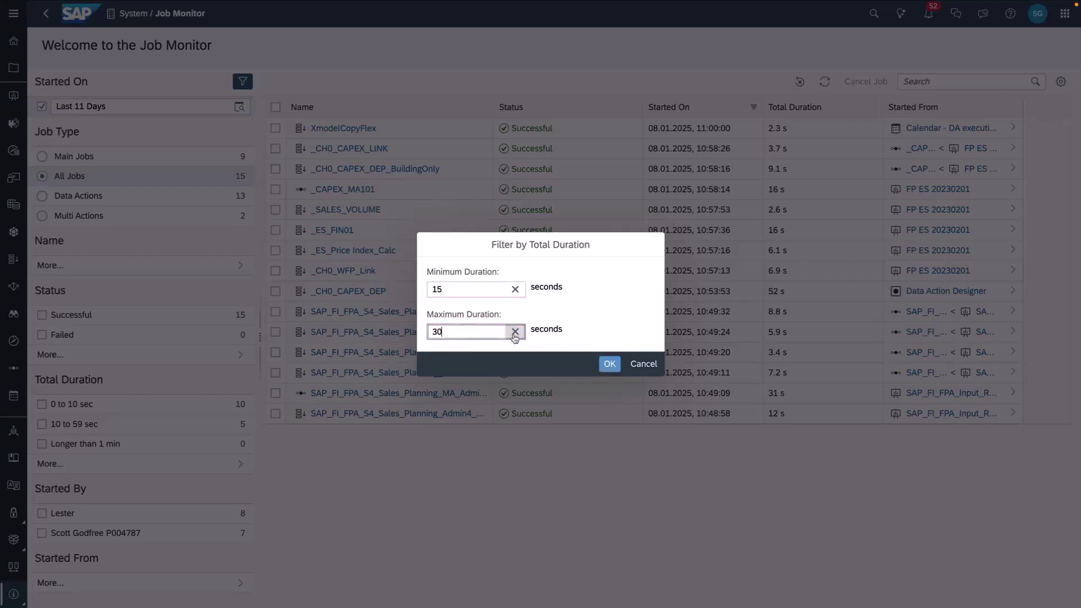
pyautogui.click(604, 364)
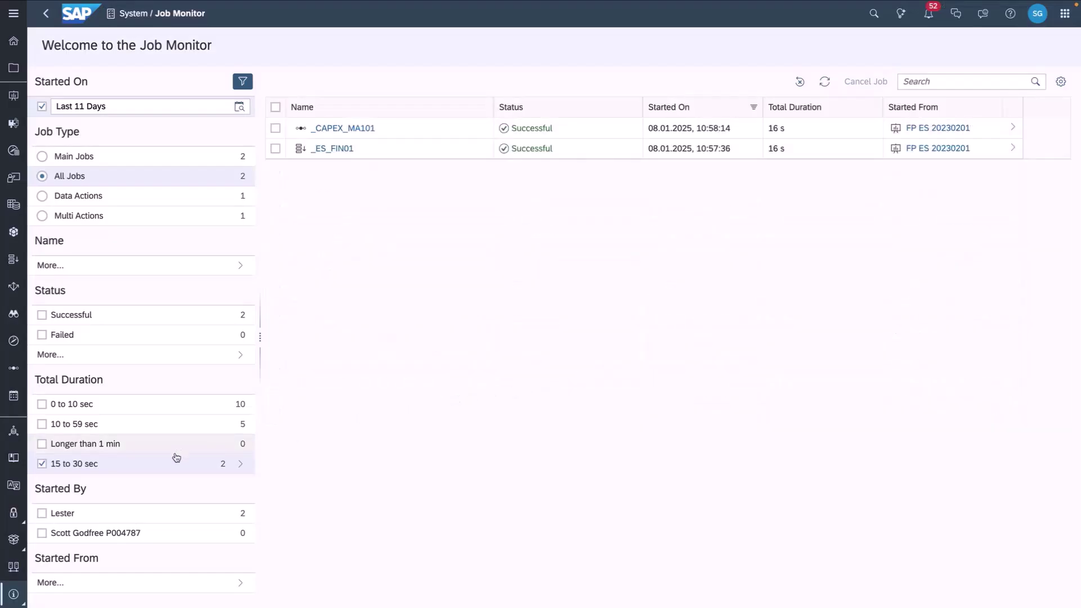
# Go through Data Actions to Multi Actions and open its Job Monitor view
pyautogui.click(14, 15)
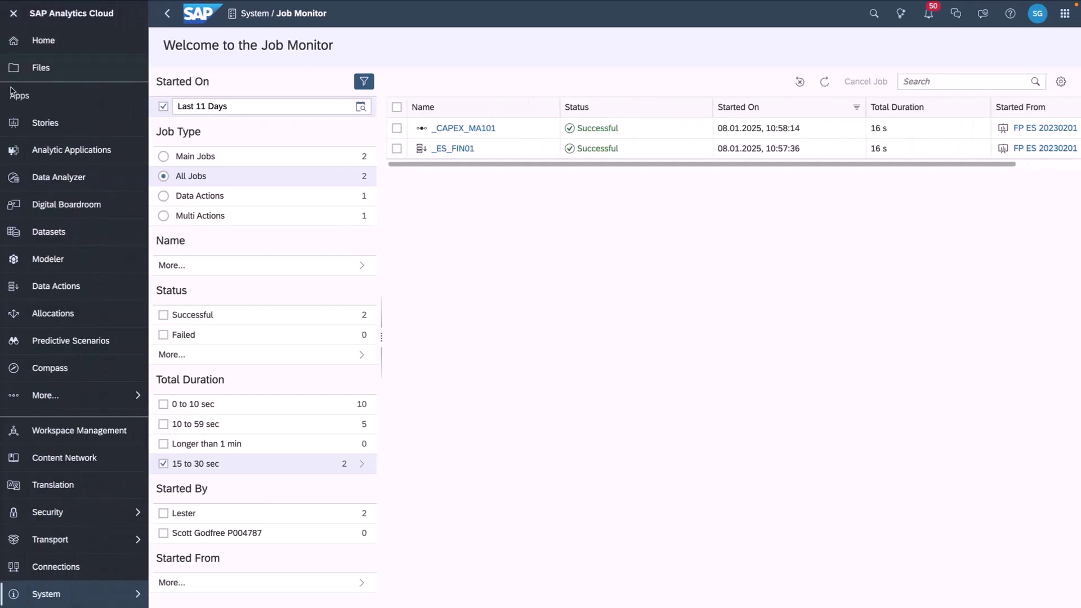
pyautogui.click(56, 285)
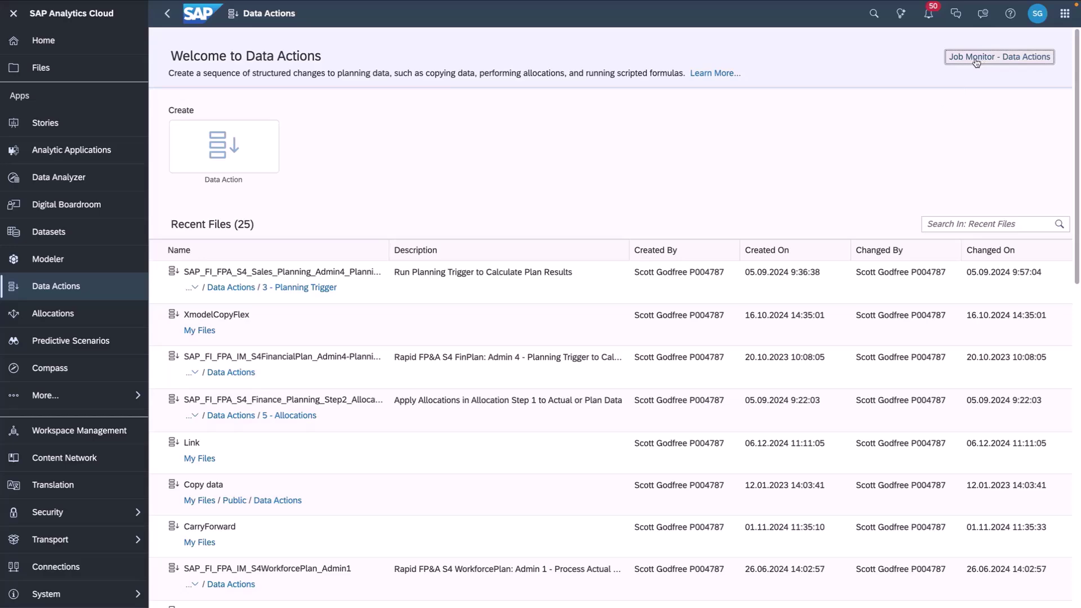
pyautogui.click(101, 397)
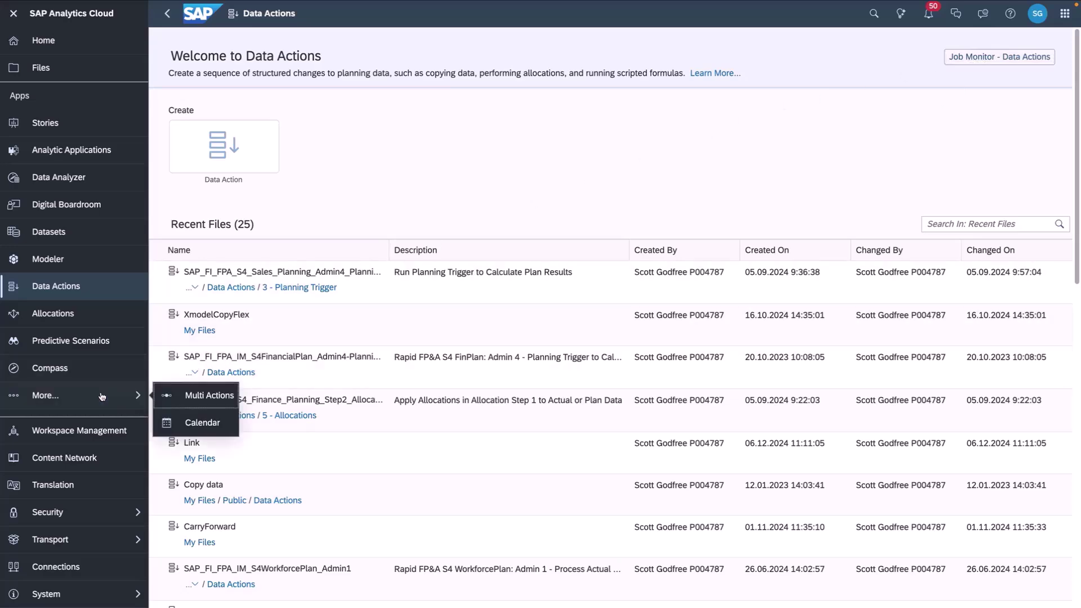
pyautogui.click(169, 401)
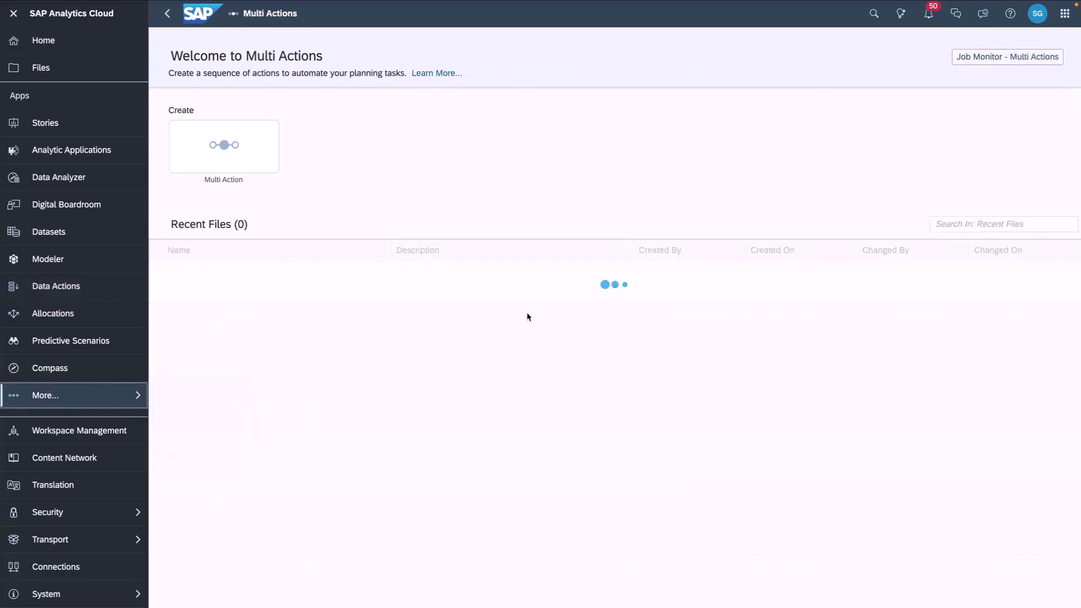
pyautogui.click(993, 59)
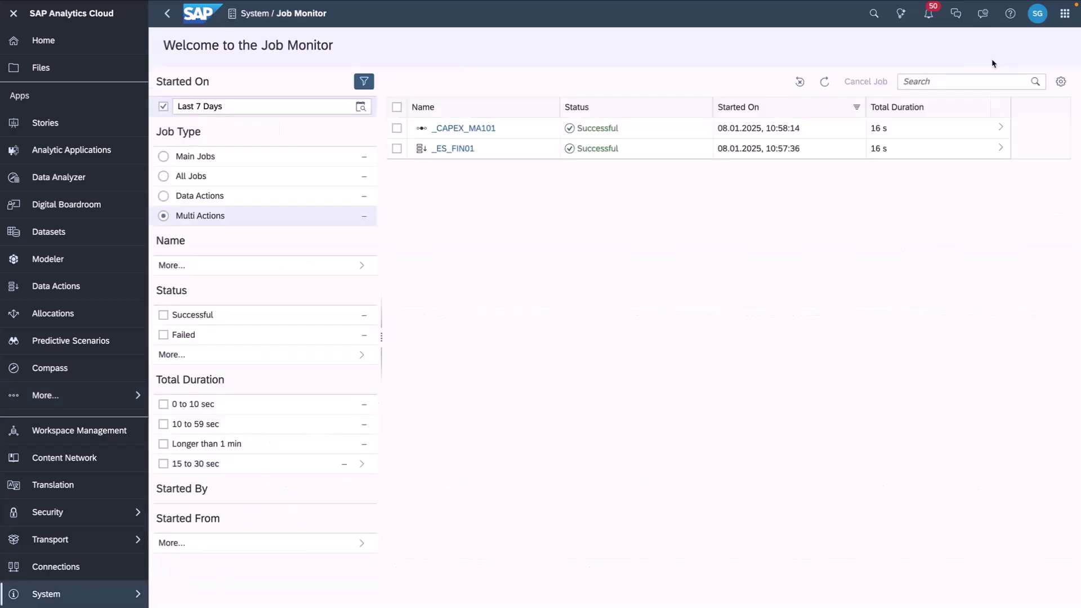